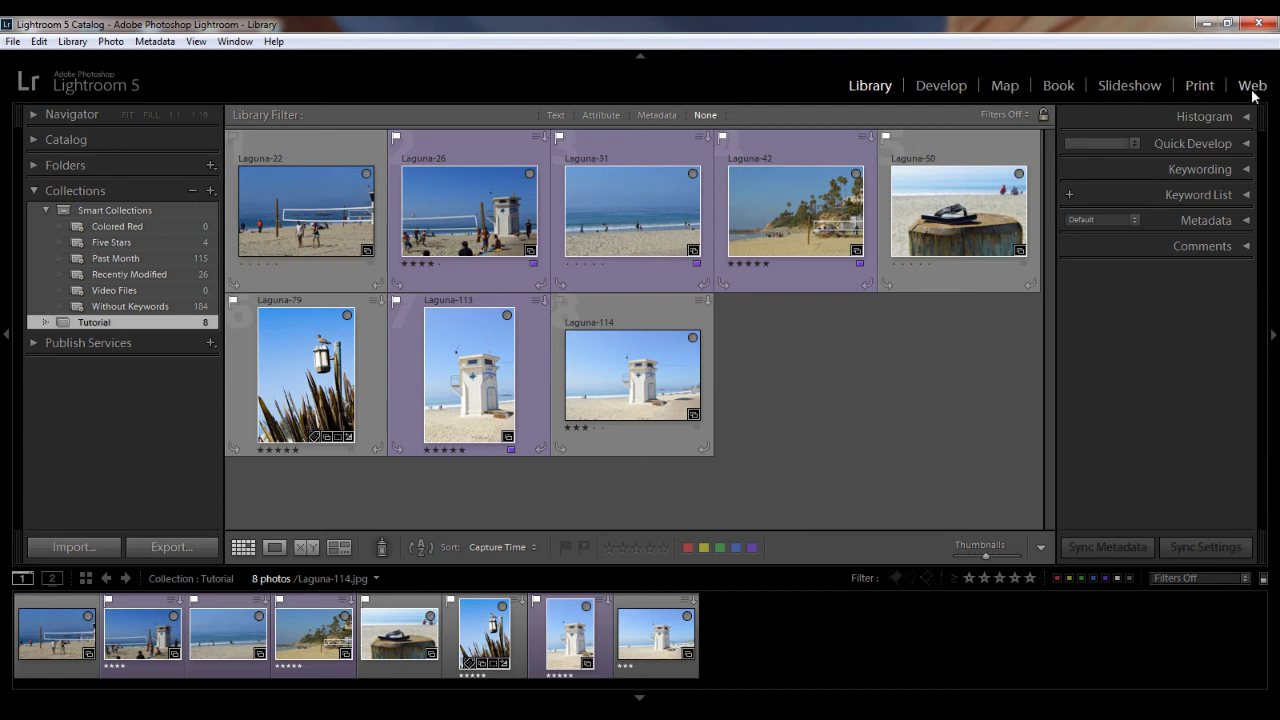
# Check the list of hideable modules, then expand Catalog and Folders and collapse Folders again
pyautogui.rightClick(816, 82)
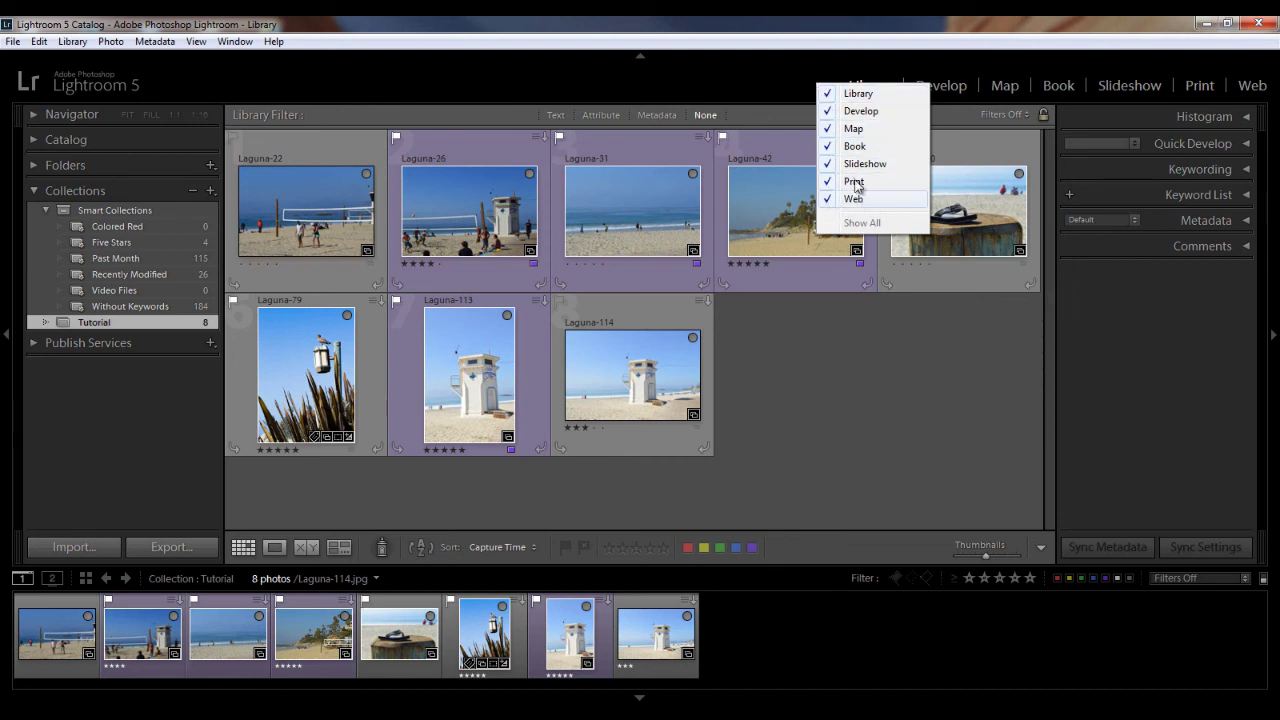
pyautogui.click(787, 73)
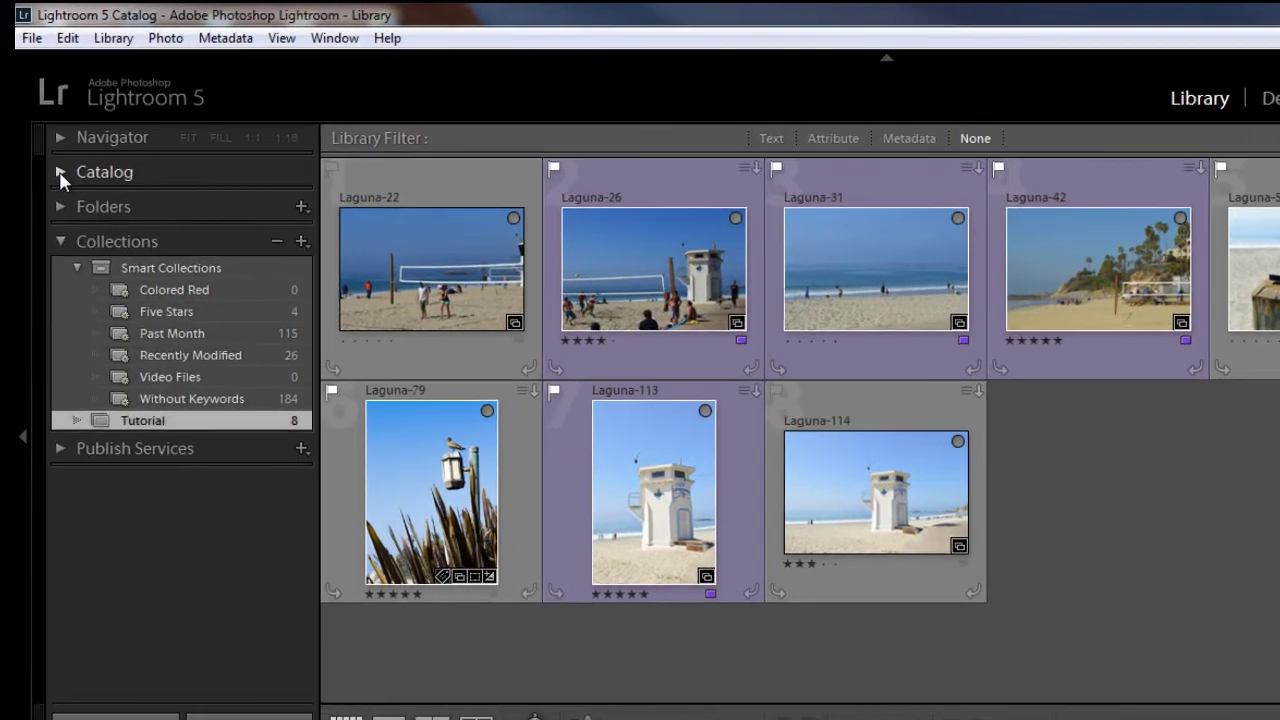
pyautogui.click(34, 141)
pyautogui.click(47, 244)
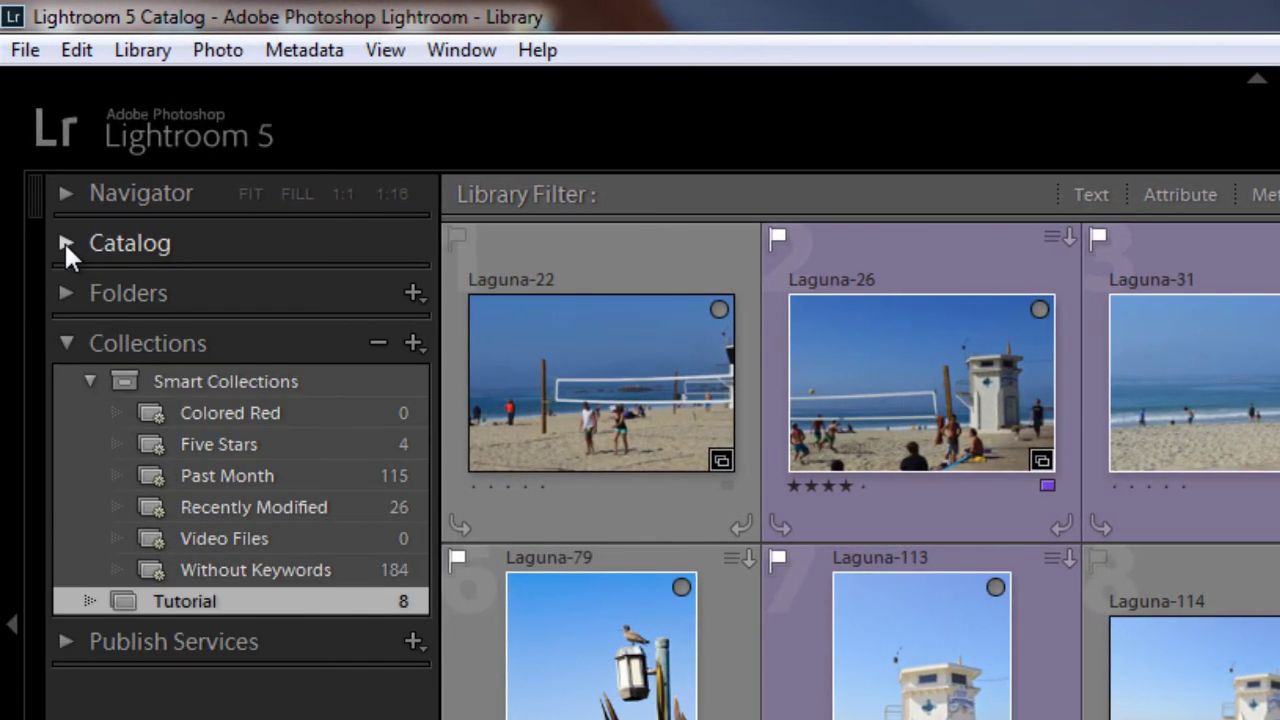
pyautogui.click(45, 293)
pyautogui.click(62, 289)
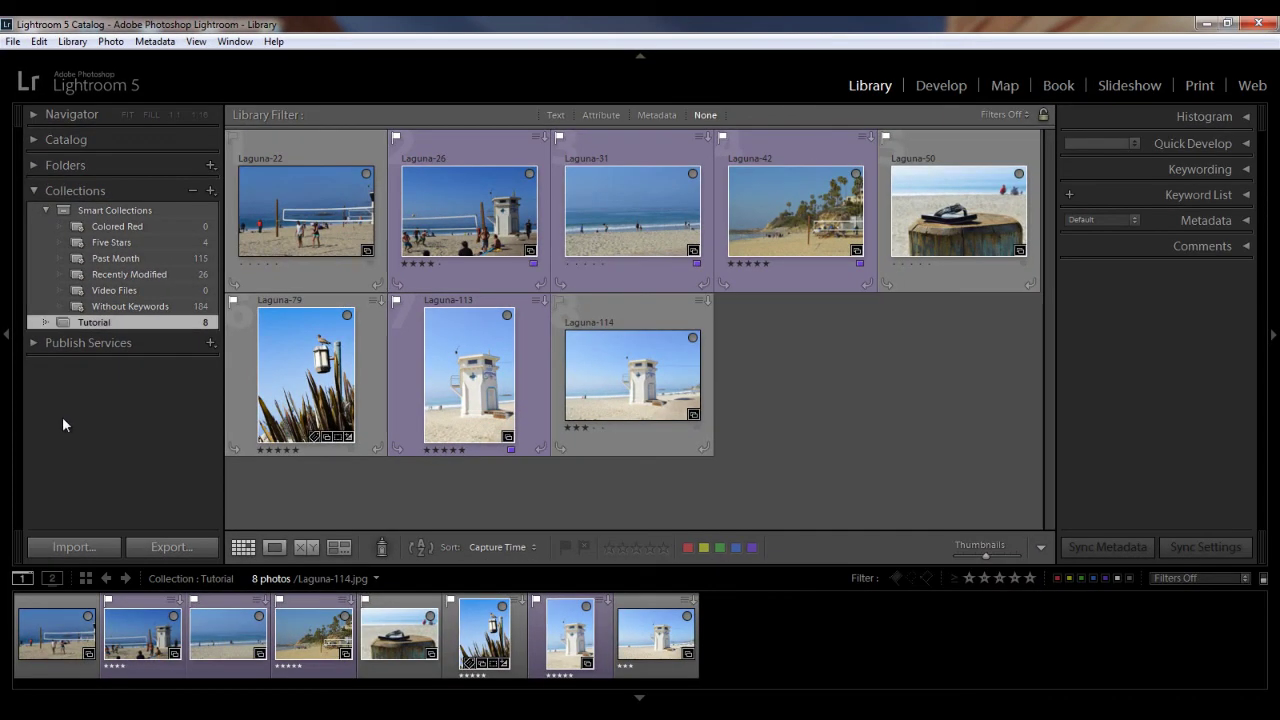
# Hide and restore the left side panel, then both side panels with Tab
pyautogui.click(7, 338)
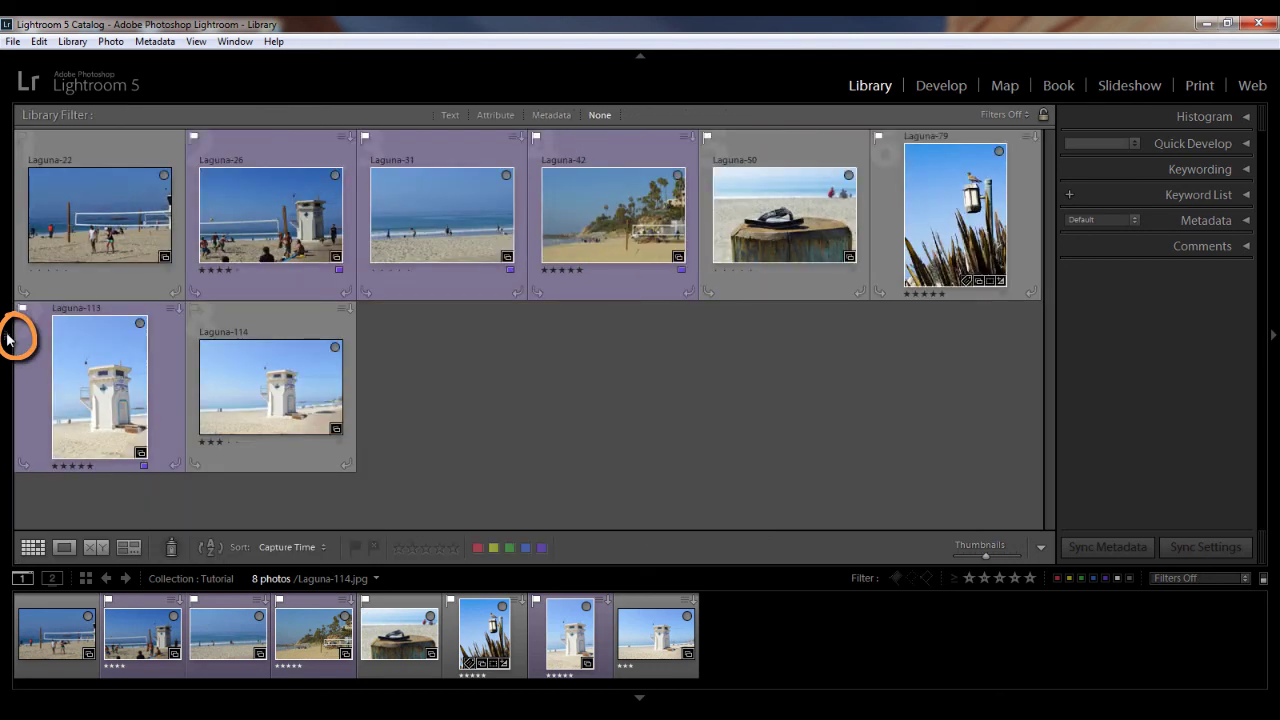
pyautogui.click(7, 338)
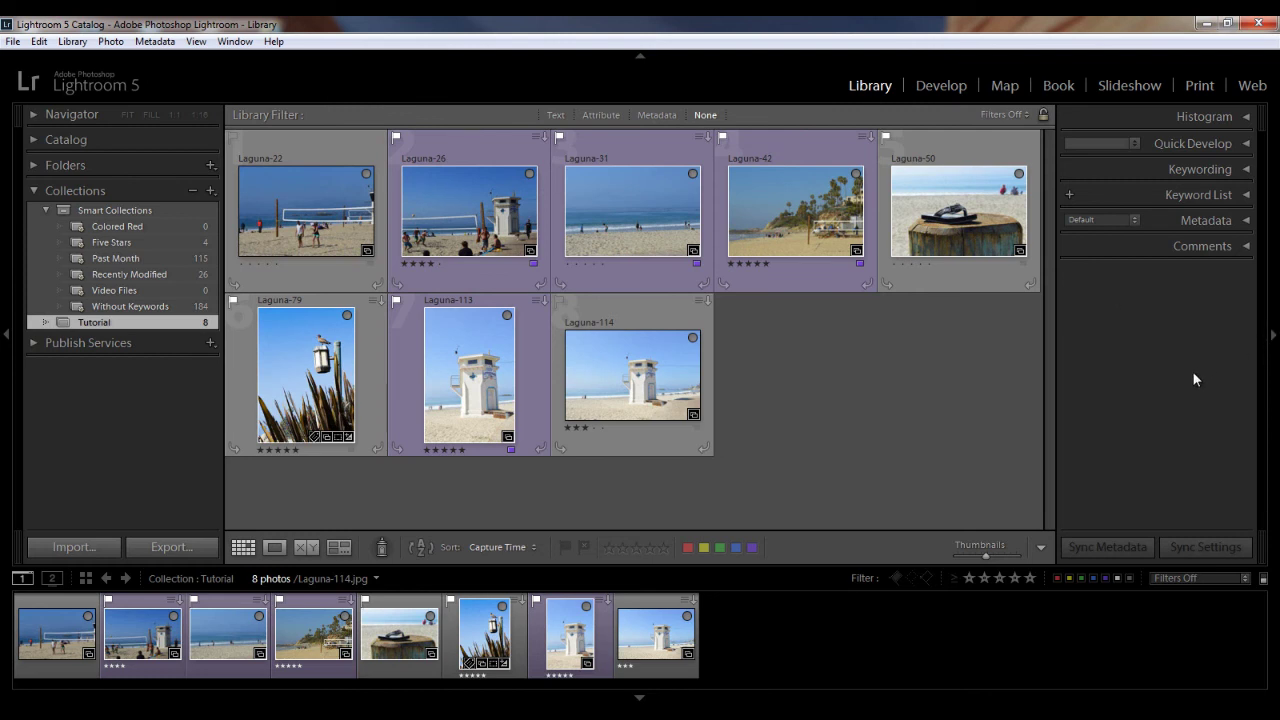
pyautogui.press('Tab')
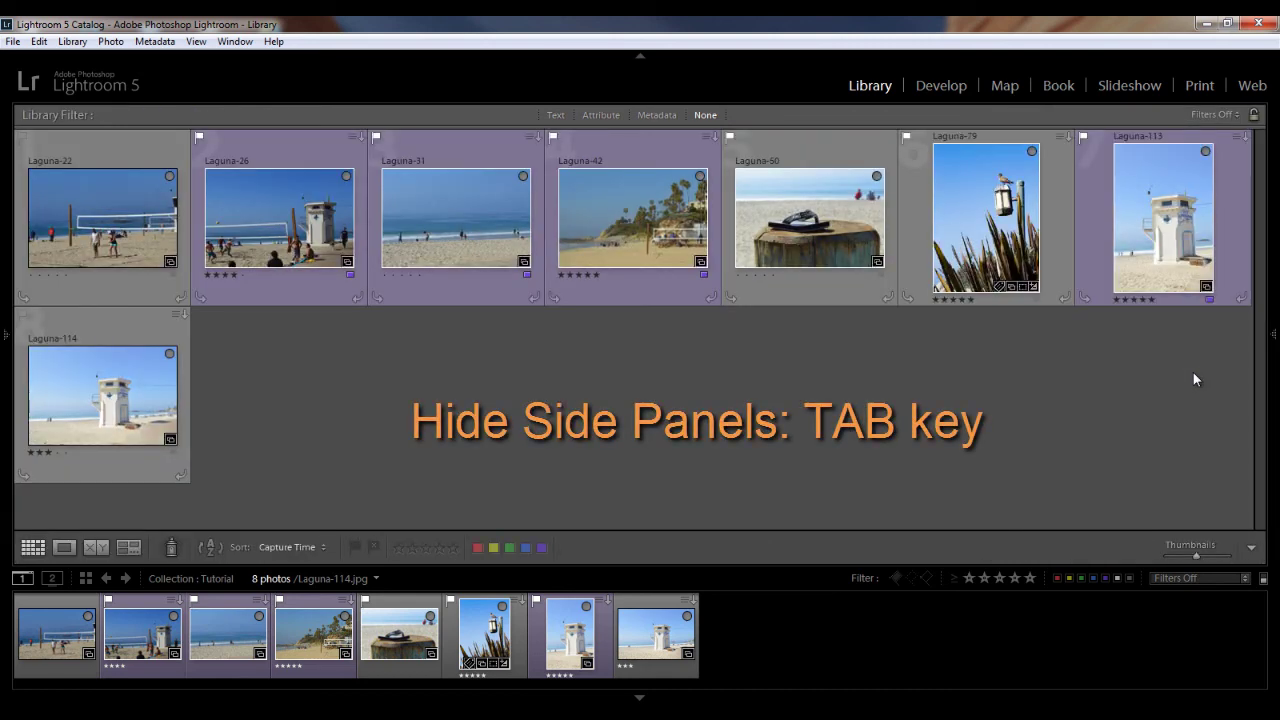
pyautogui.press('Tab')
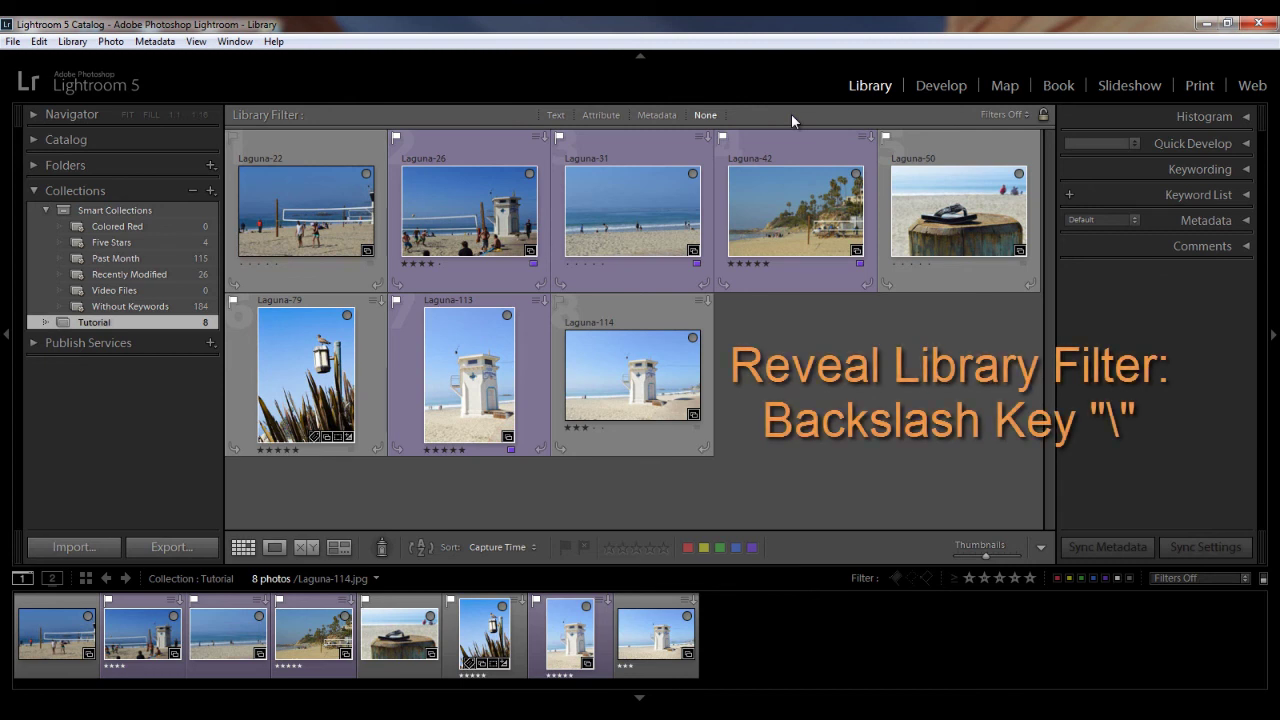
# Toggle the Library Filter bar and toolbar, resize grid thumbnails, and inspect the sort orders
pyautogui.press('\\')
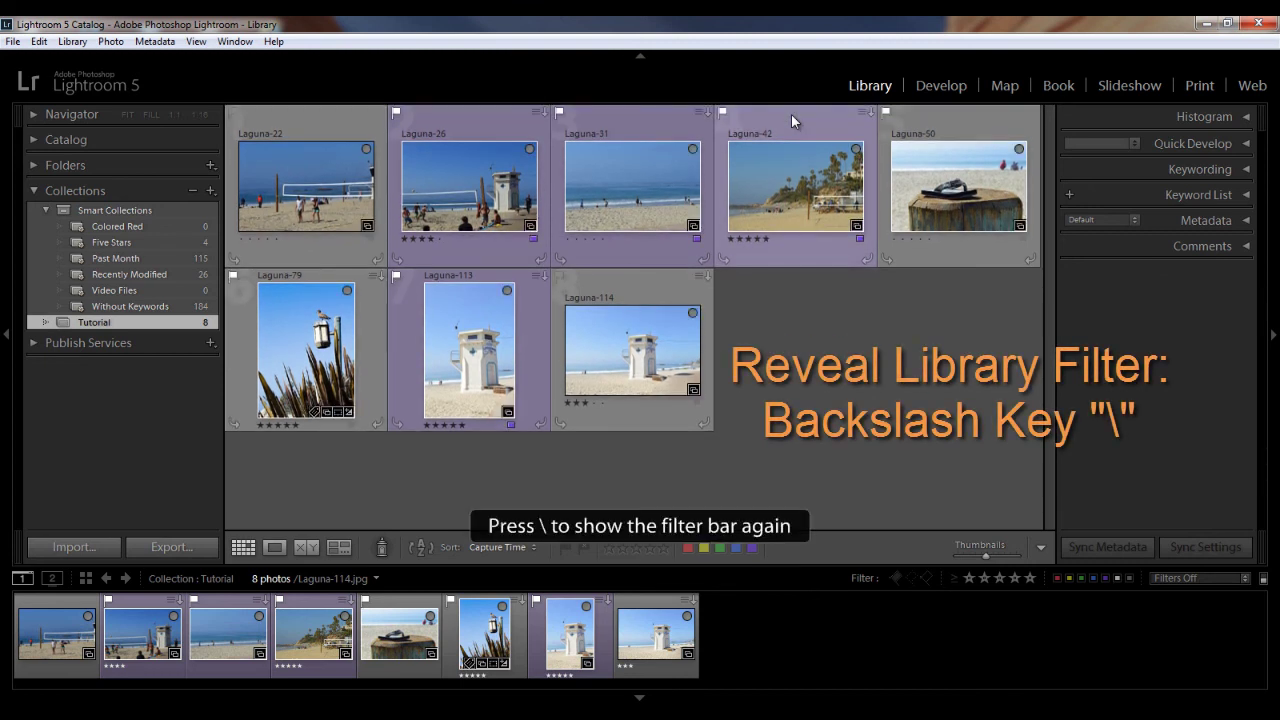
pyautogui.press('\\')
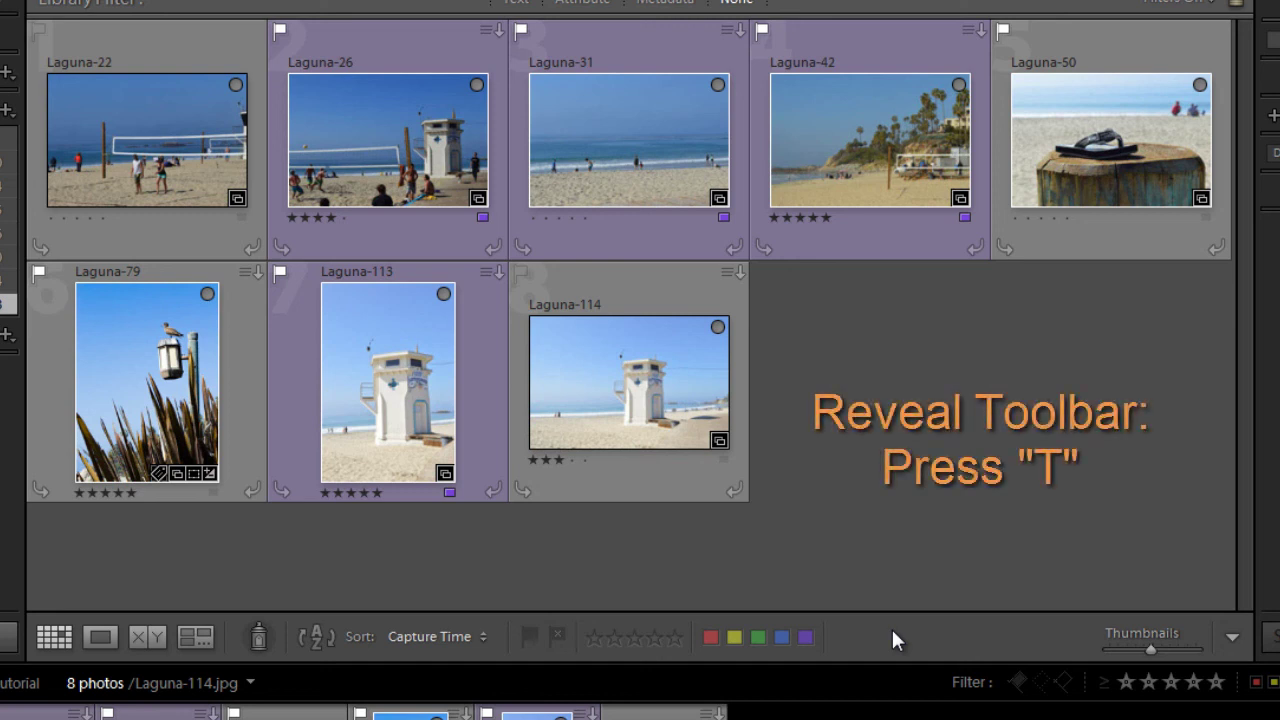
pyautogui.press('t')
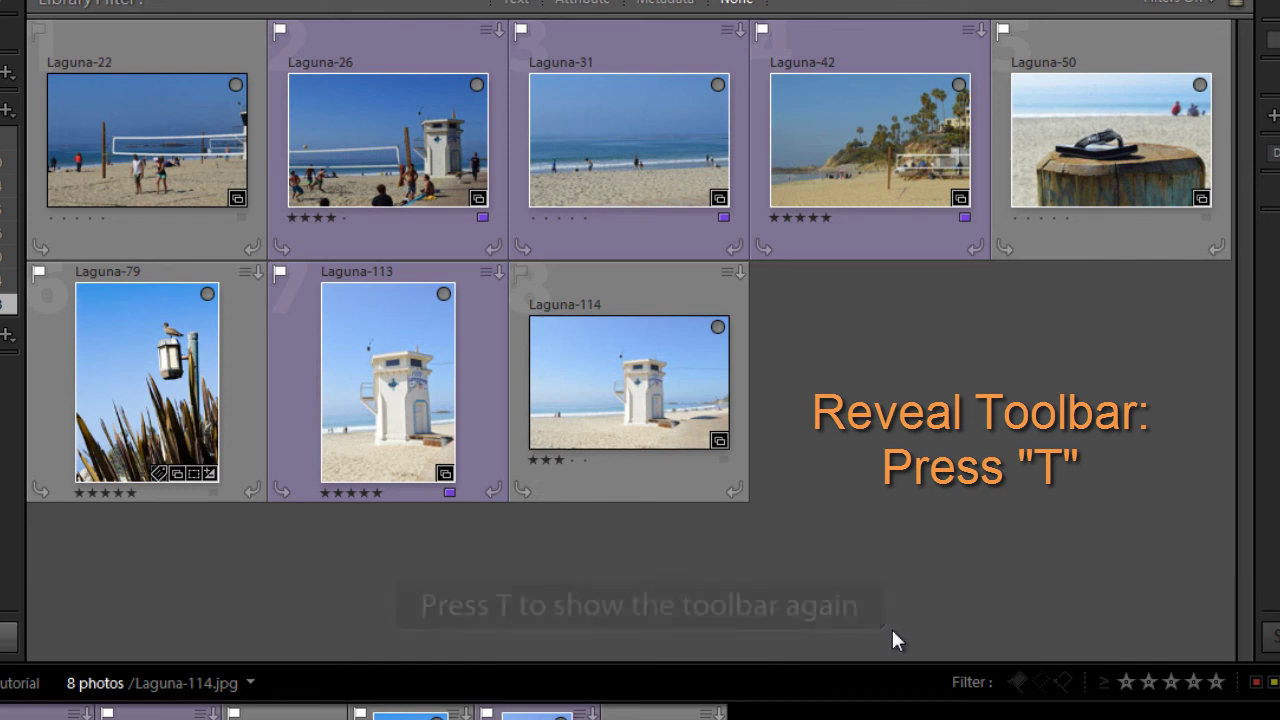
pyautogui.press('t')
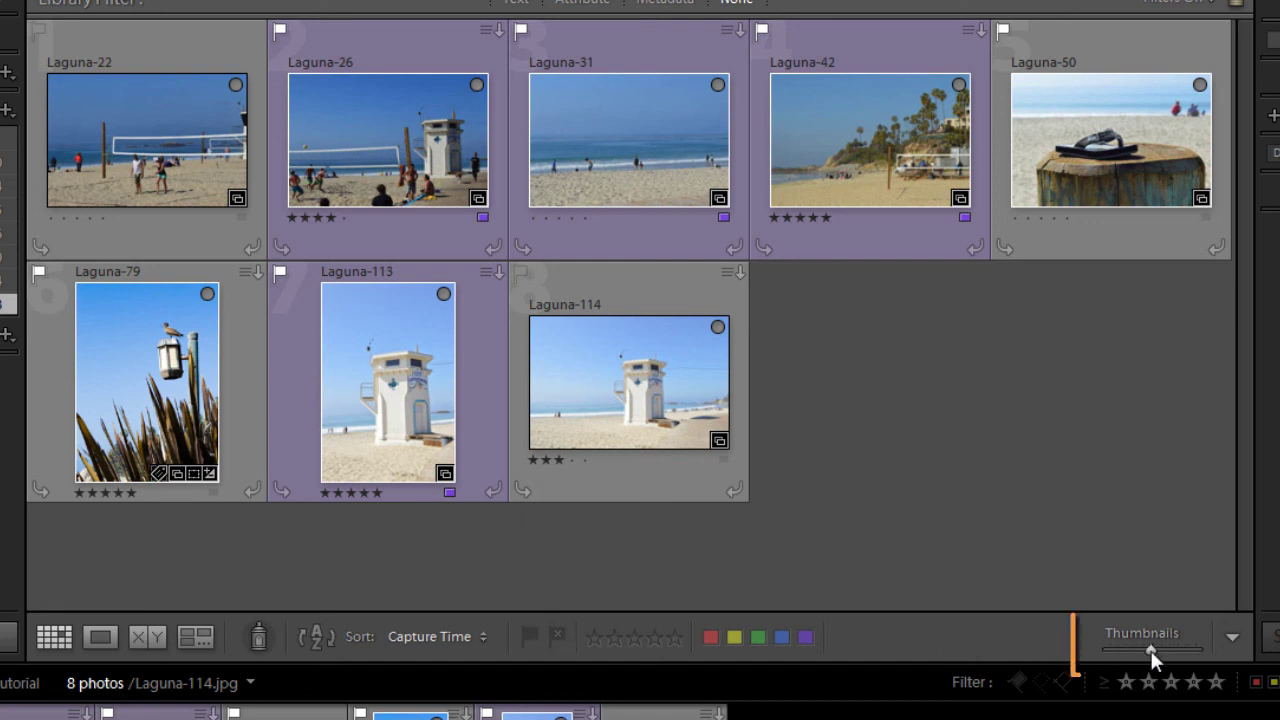
pyautogui.moveTo(1151, 650); pyautogui.dragTo(1152, 647)
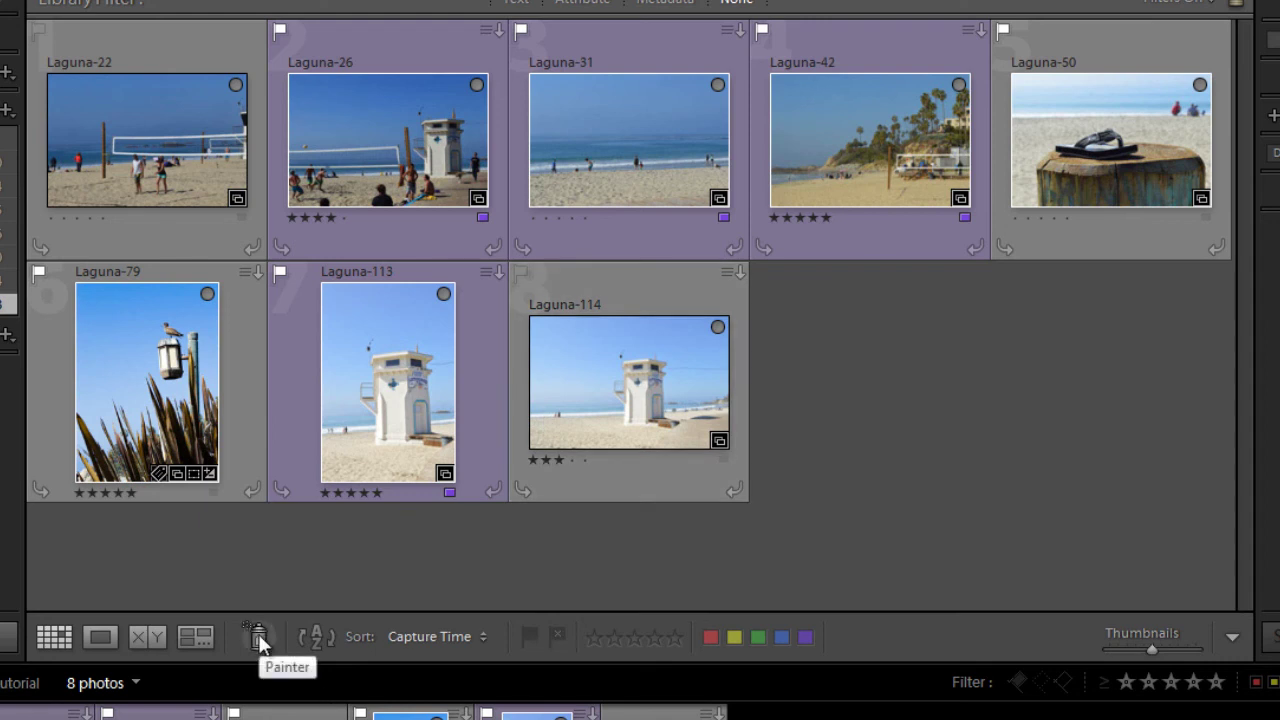
pyautogui.click(479, 634)
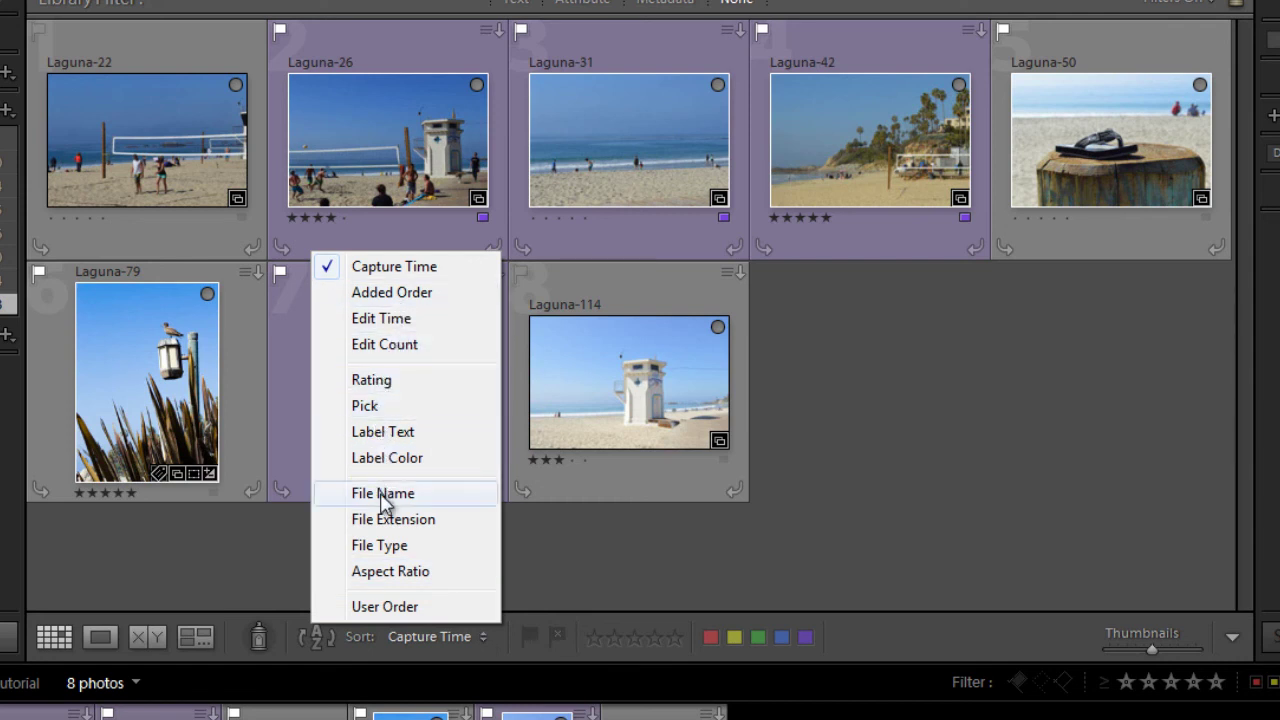
pyautogui.click(571, 570)
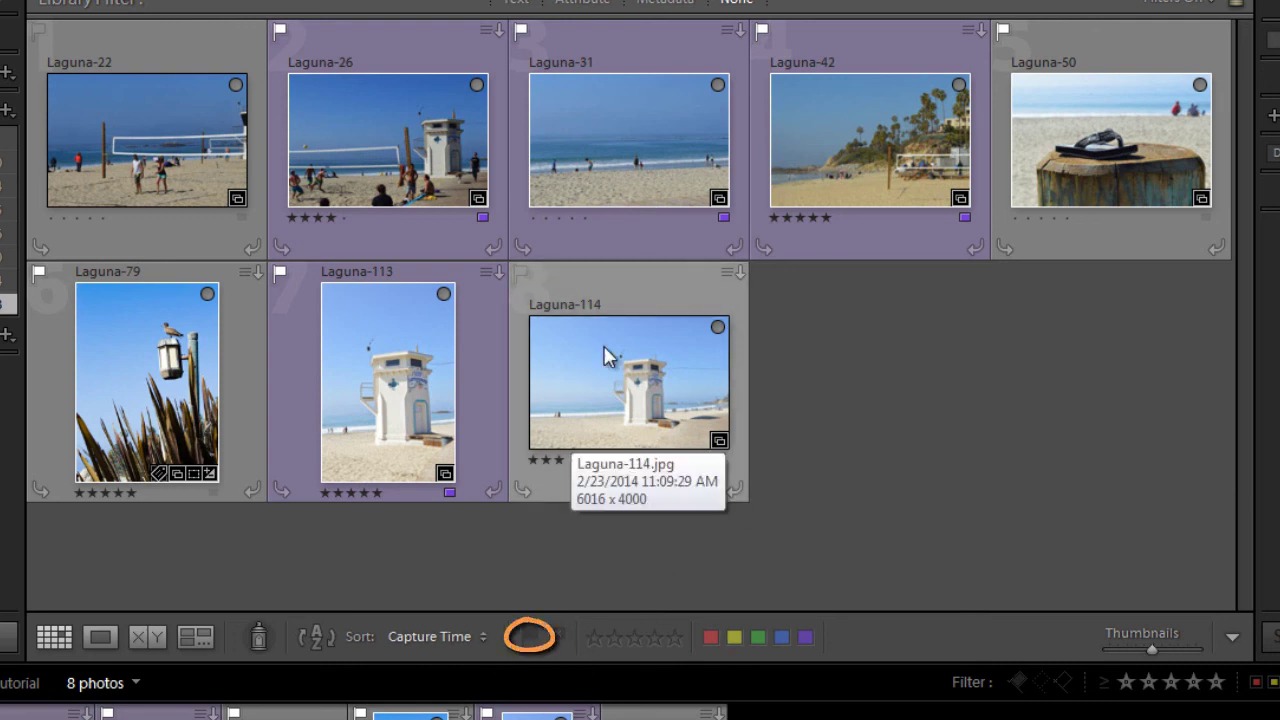
# Flag Laguna-114 as a pick with four stars and a purple label, then deselect all
pyautogui.click(653, 291)
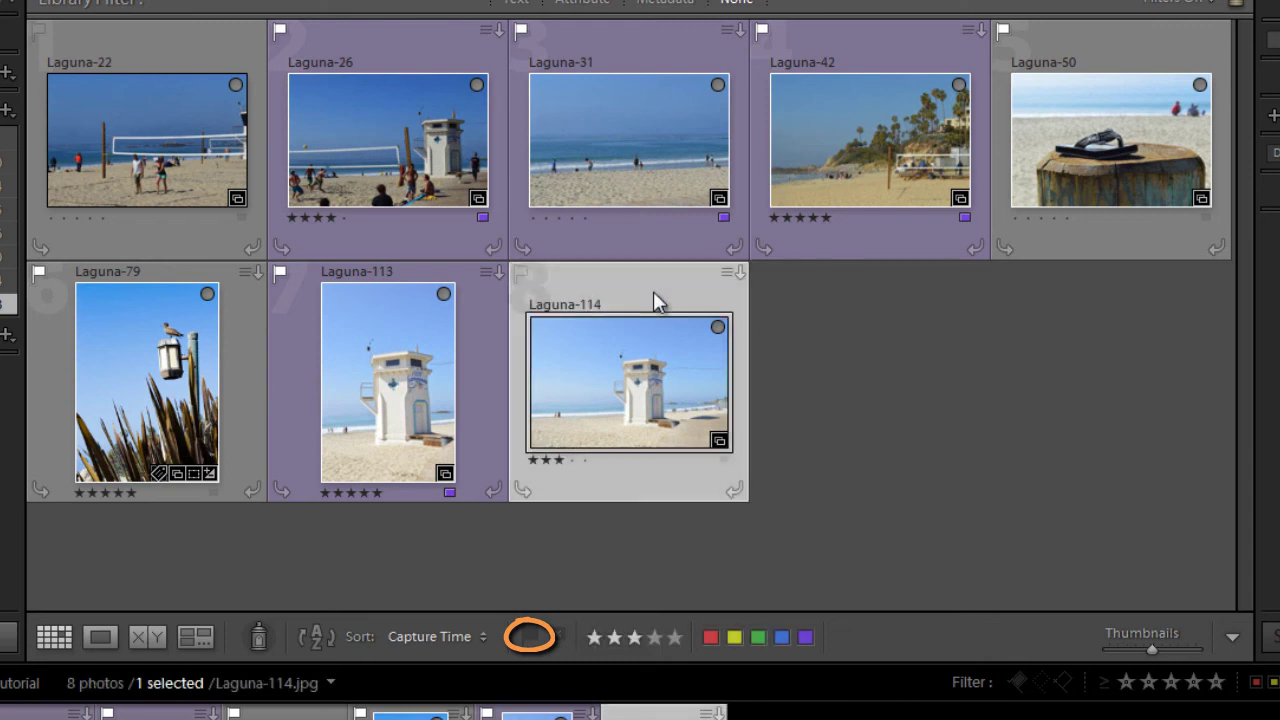
pyautogui.click(529, 636)
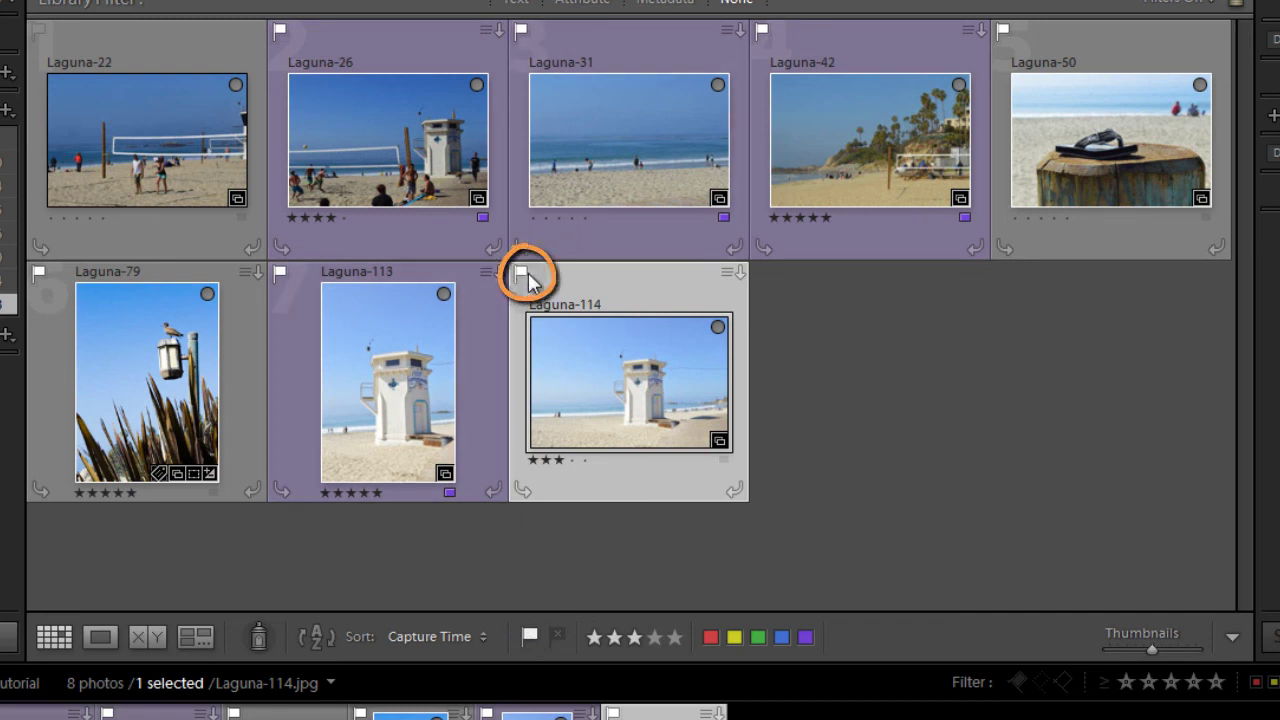
pyautogui.click(655, 637)
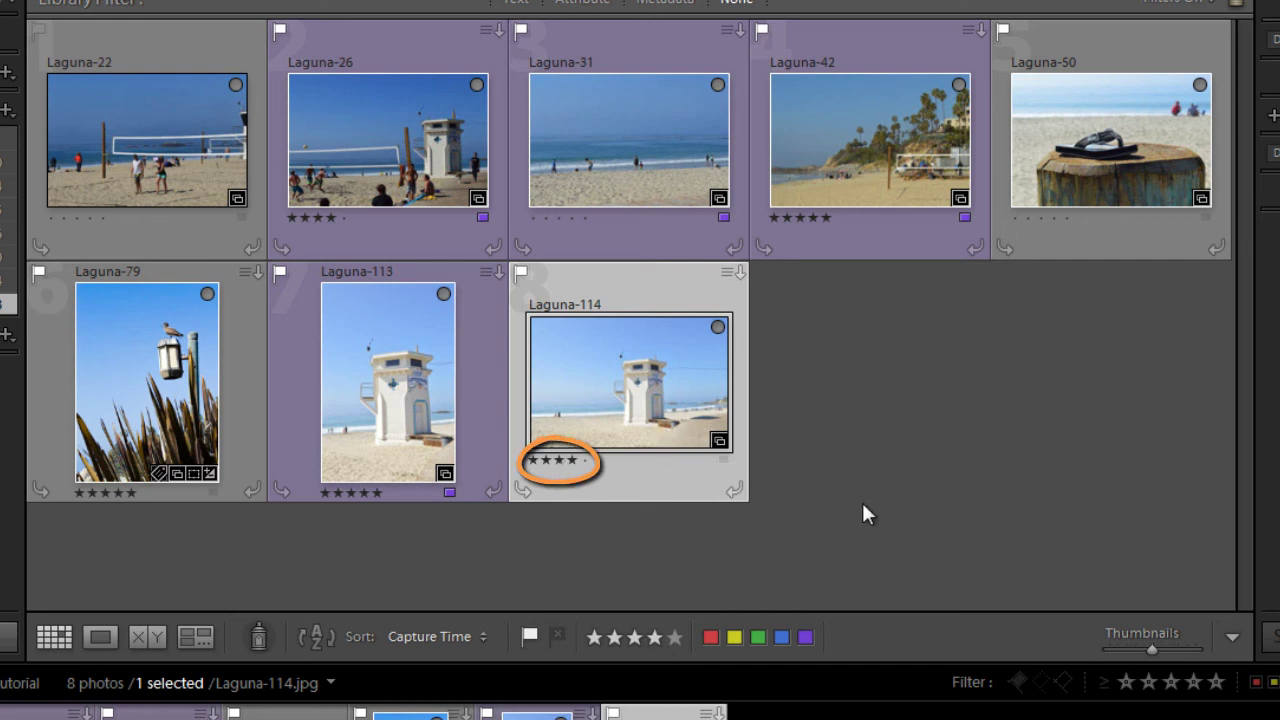
pyautogui.click(805, 638)
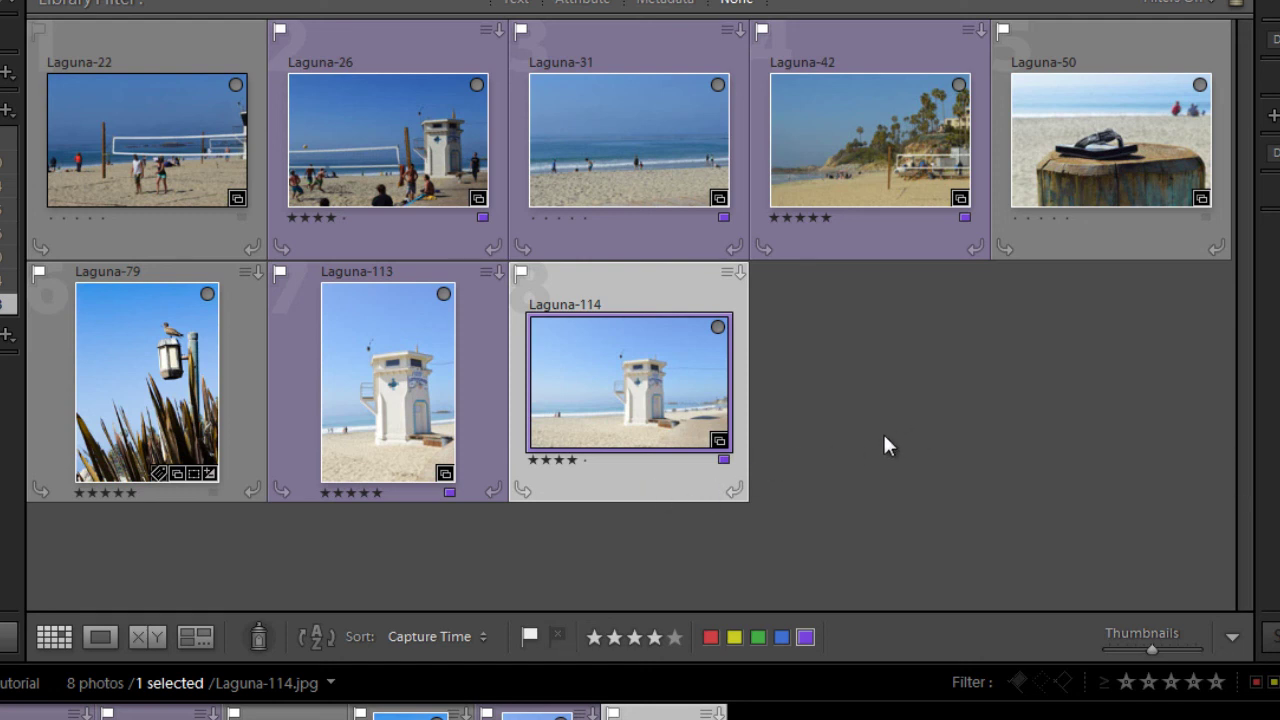
pyautogui.hotkey('ctrl', 'd')
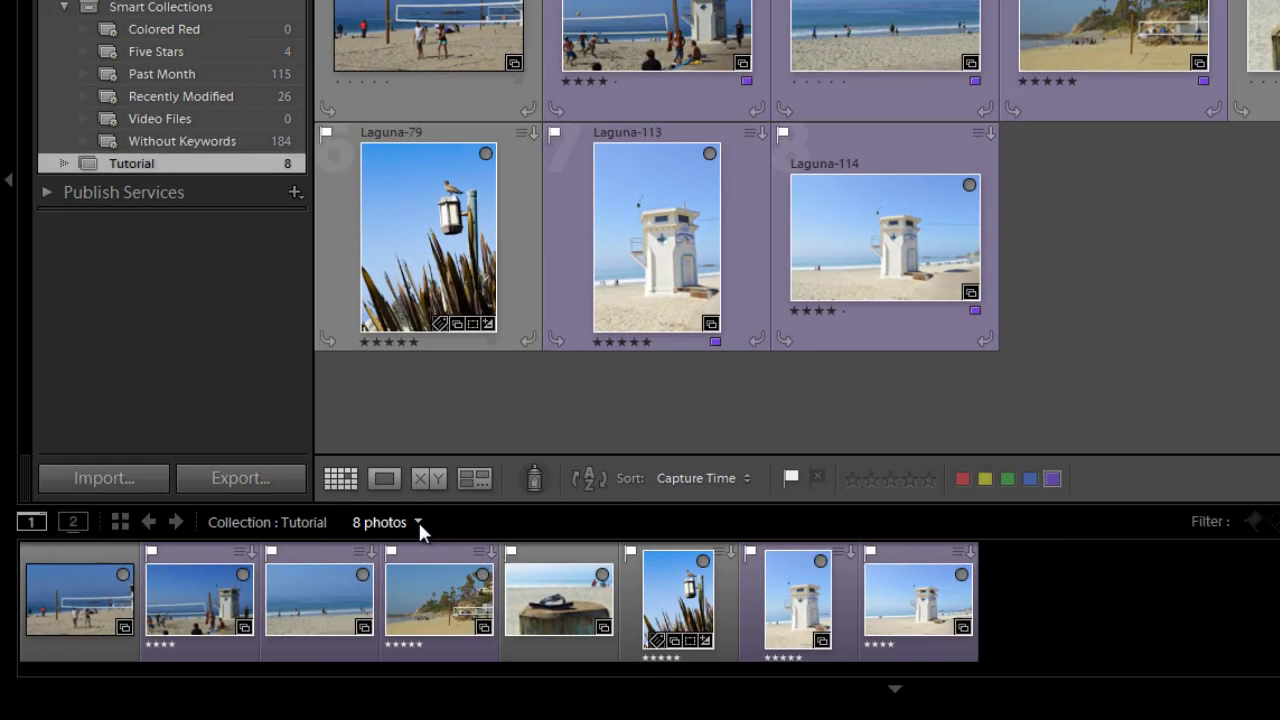
# Open the filmstrip's recent-sources menu beside '8 photos'
pyautogui.click(819, 330)
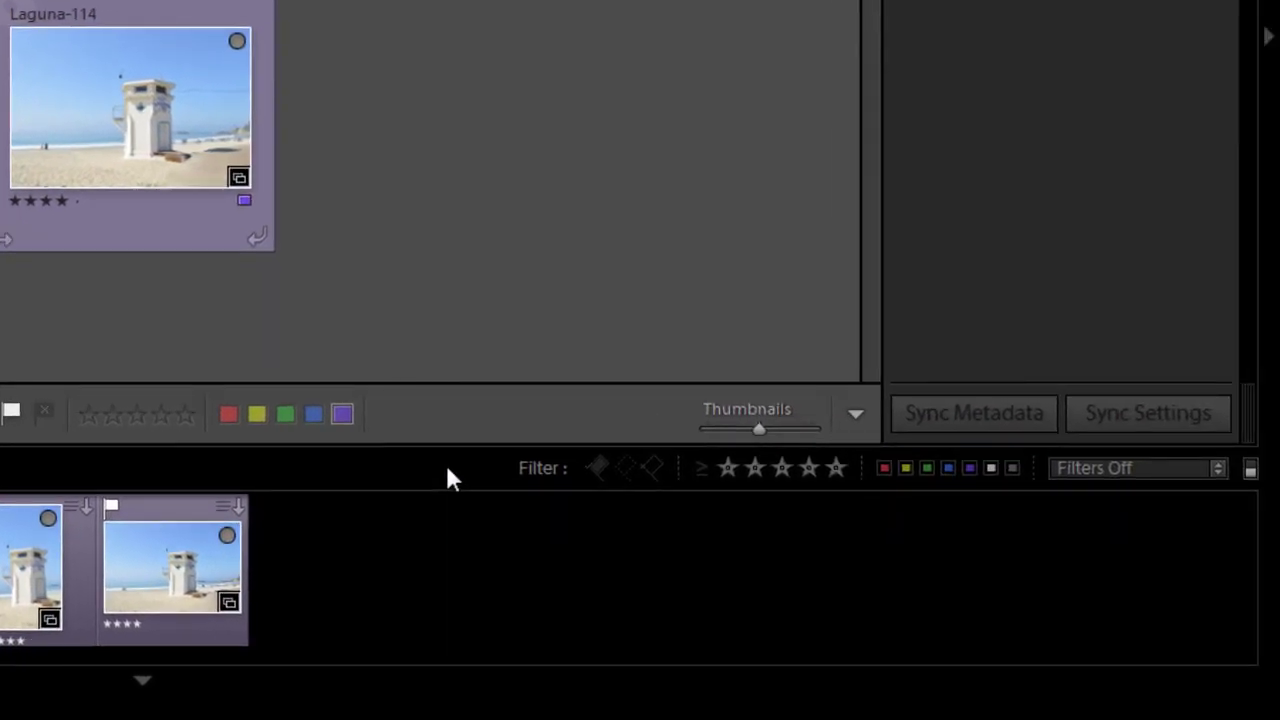
# Browse the recent sources and filter presets unchanged, then drag the filmstrip divider upward
pyautogui.click(925, 500)
pyautogui.click(878, 501)
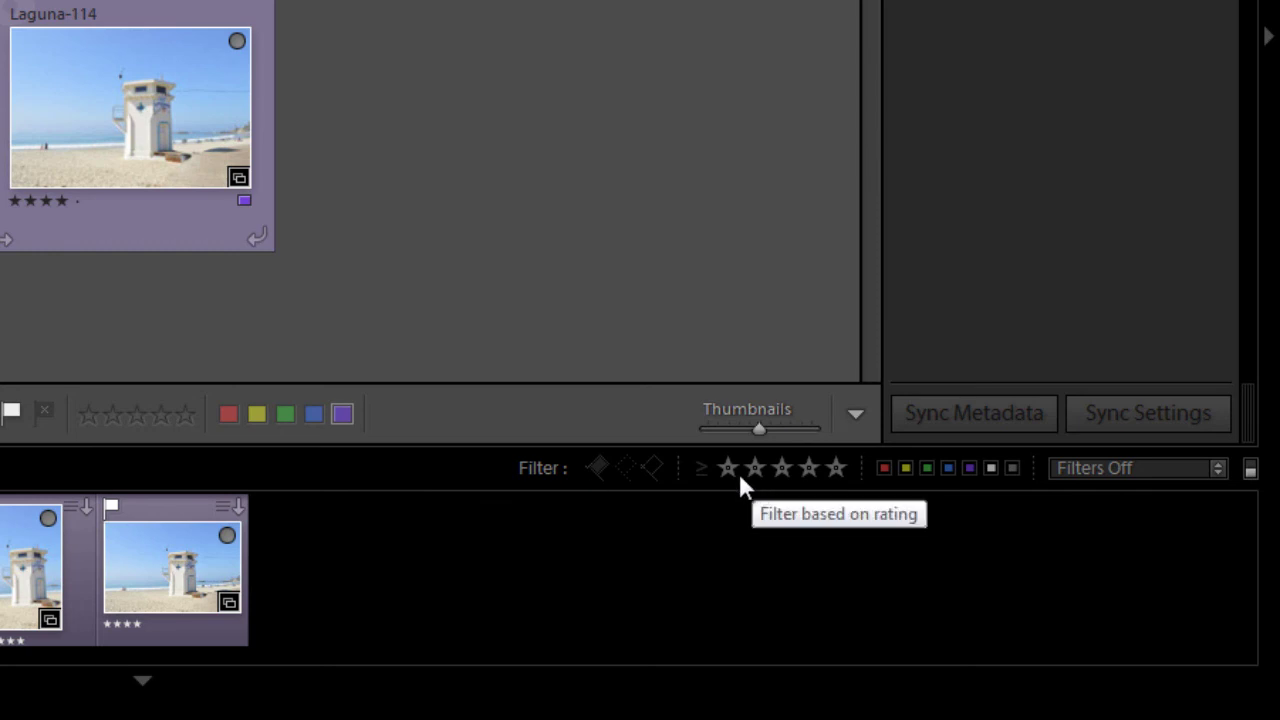
pyautogui.click(1215, 466)
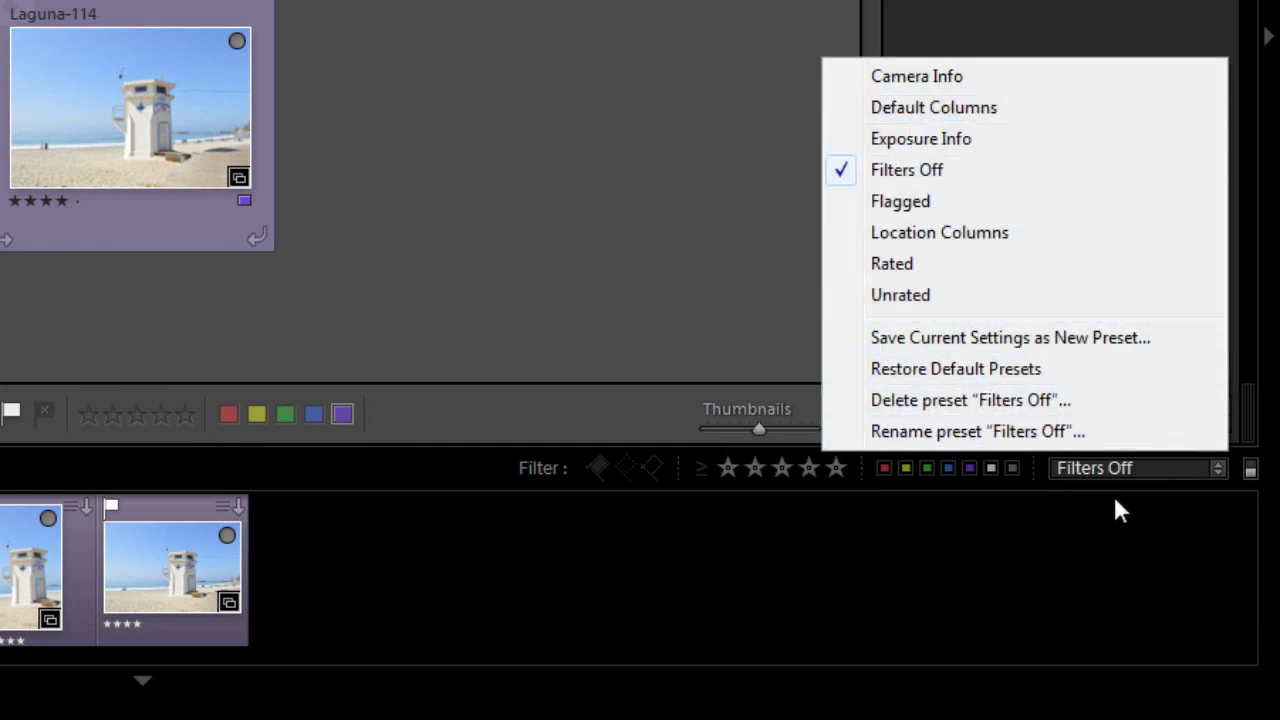
pyautogui.click(1007, 547)
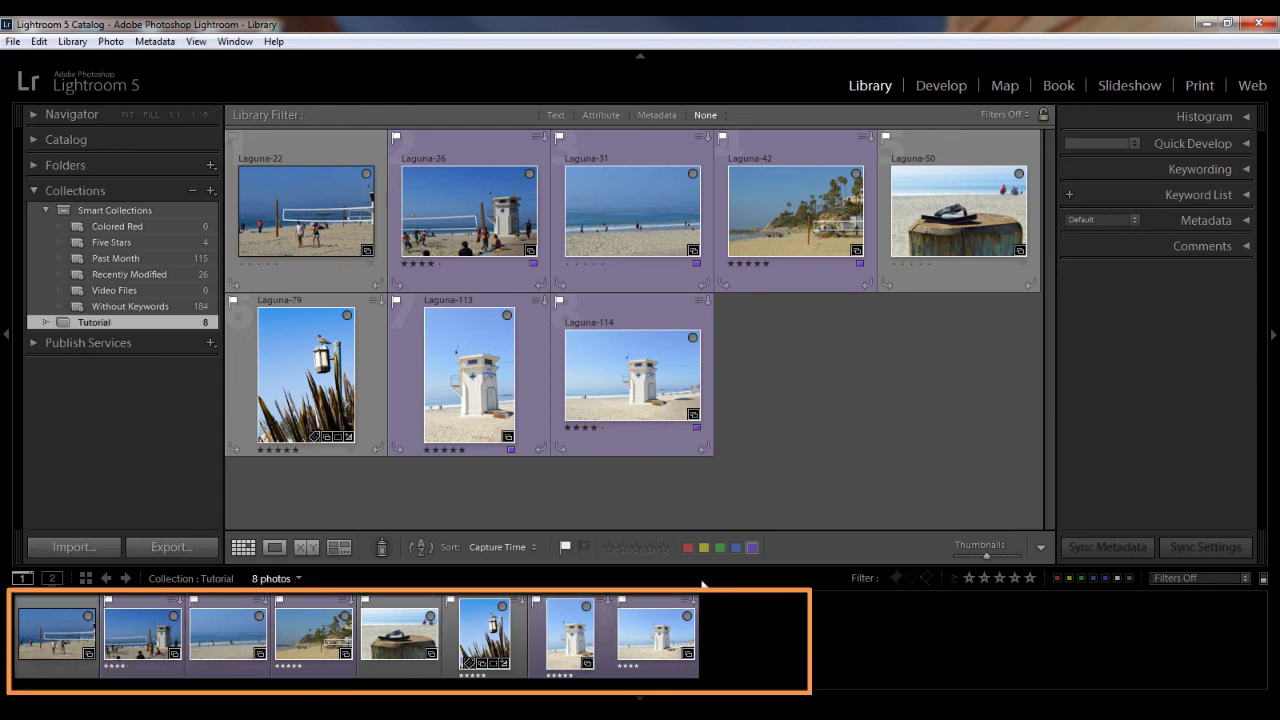
pyautogui.moveTo(687, 565)
pyautogui.mouseDown()
pyautogui.moveTo(675, 513)
pyautogui.moveTo(668, 569)
pyautogui.mouseUp()
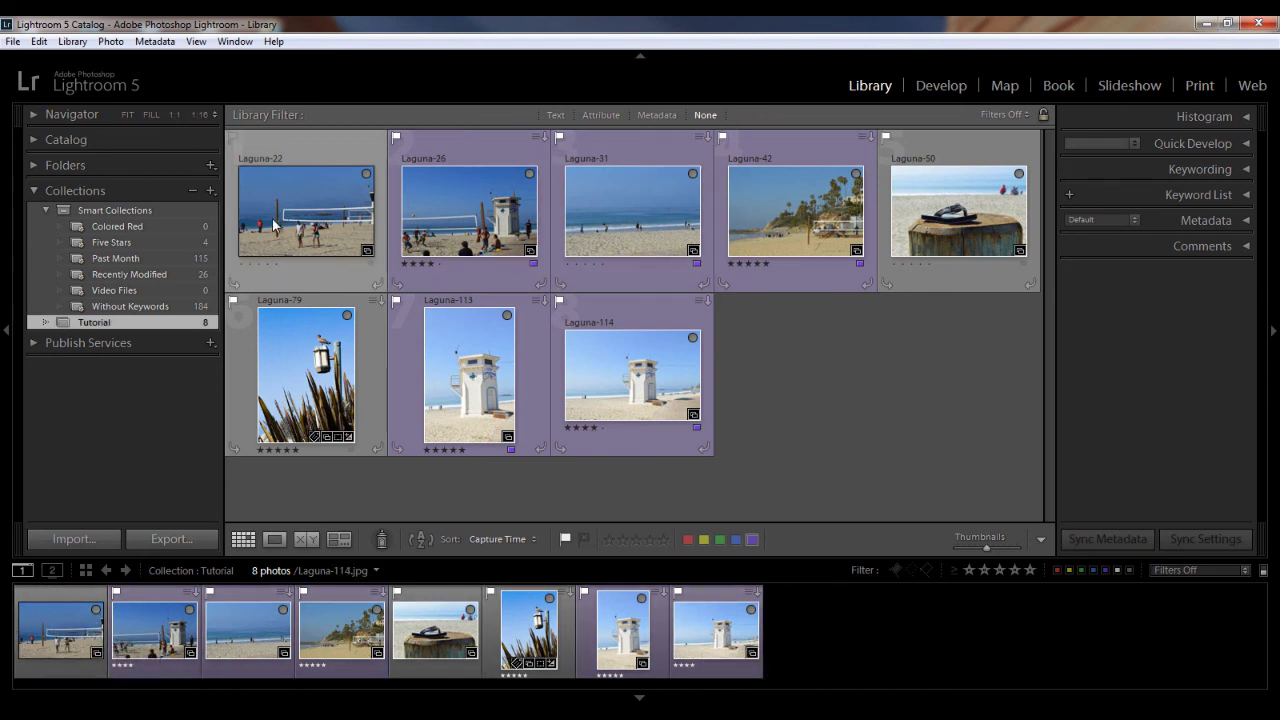
# Select Laguna-22 in the filmstrip, then switch the selection to Laguna-26
pyautogui.click(57, 640)
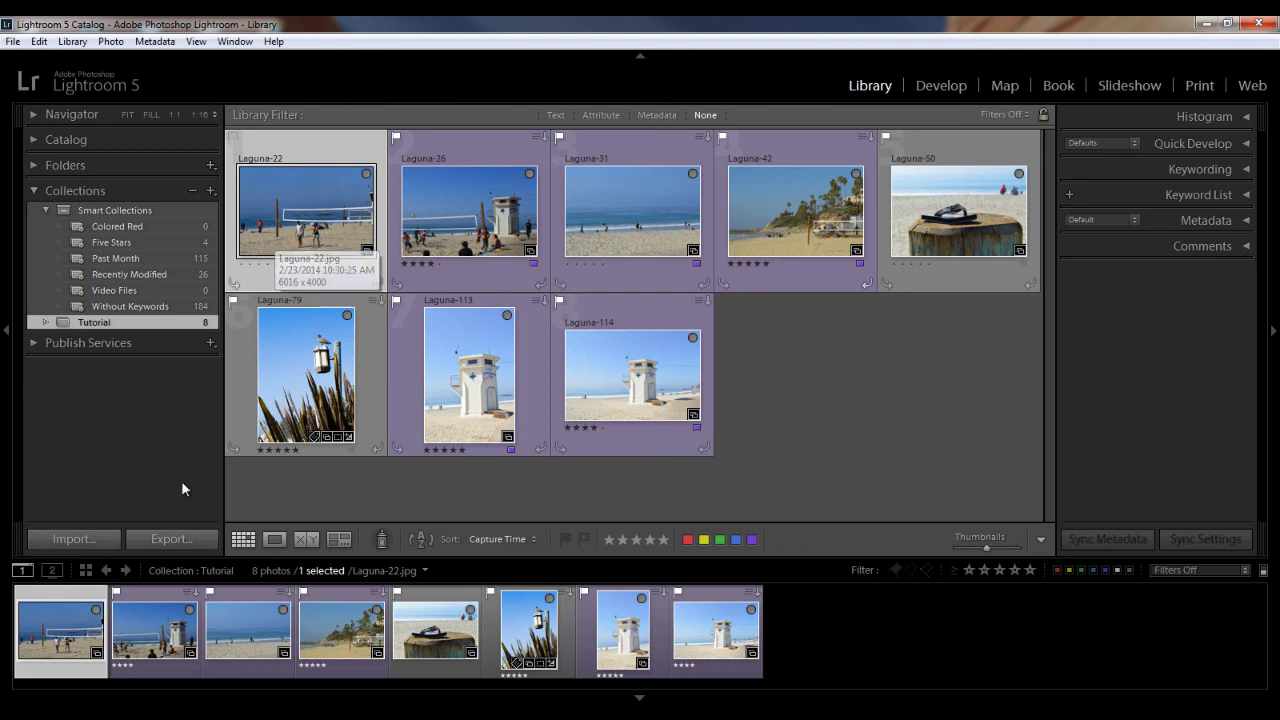
pyautogui.click(148, 645)
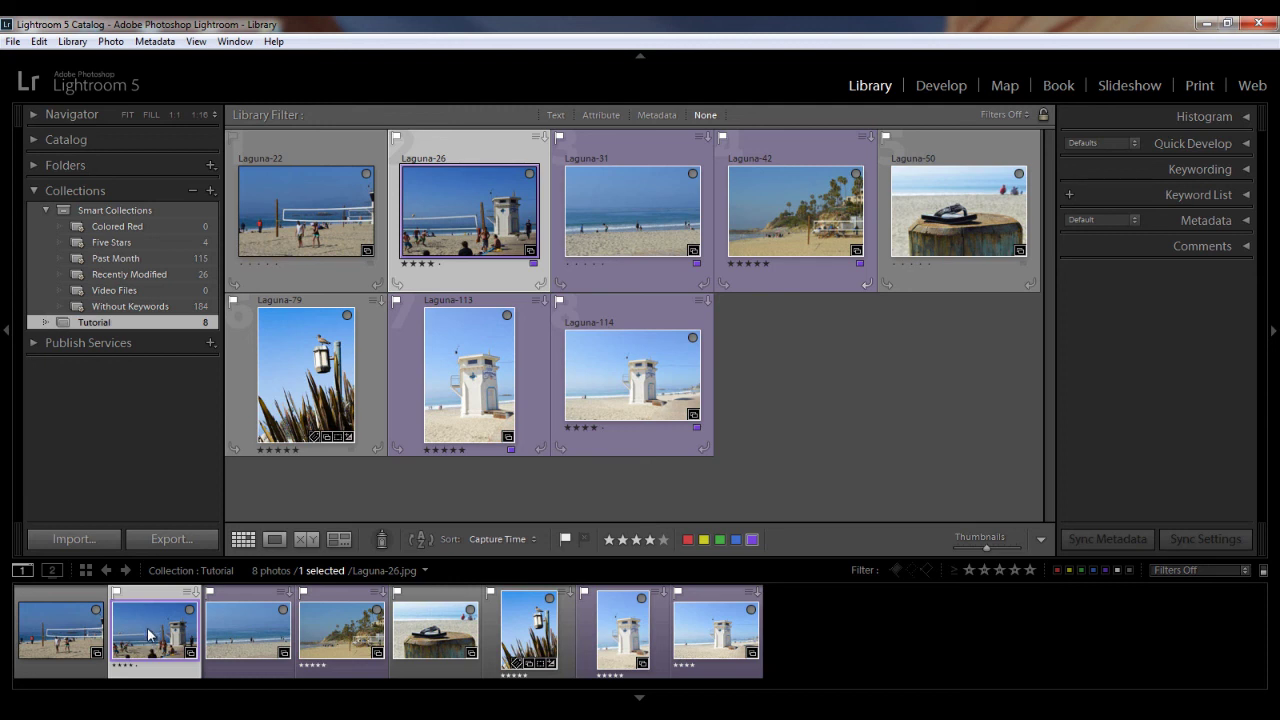
# Enlarge Laguna-26 in Loupe view and step through Laguna-31 and others to Laguna-22
pyautogui.click(274, 540)
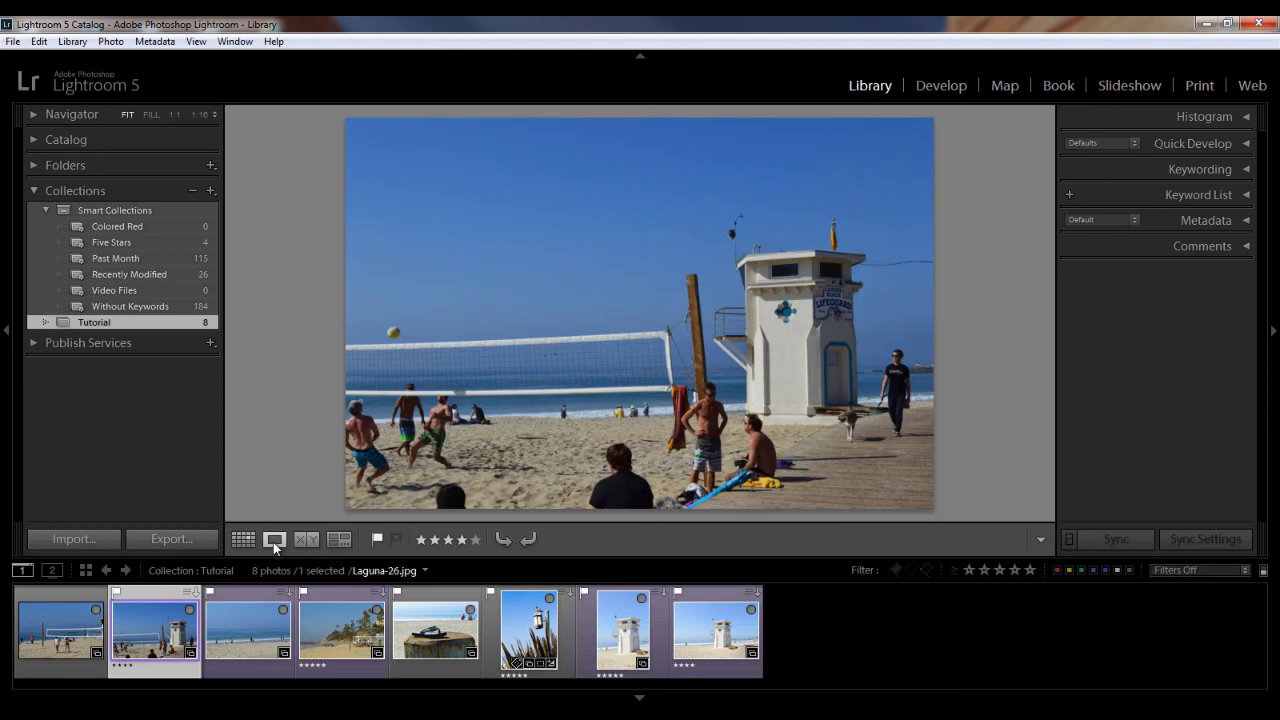
pyautogui.click(251, 637)
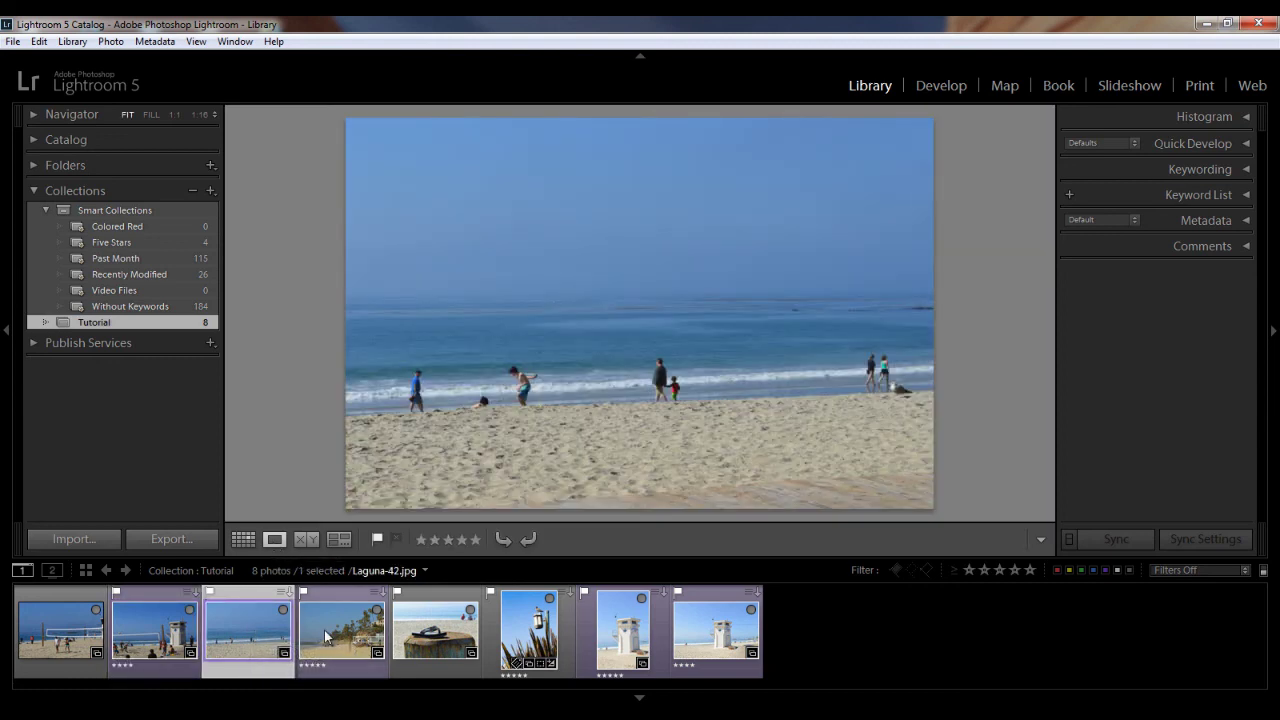
pyautogui.press('Right')
pyautogui.click(251, 640)
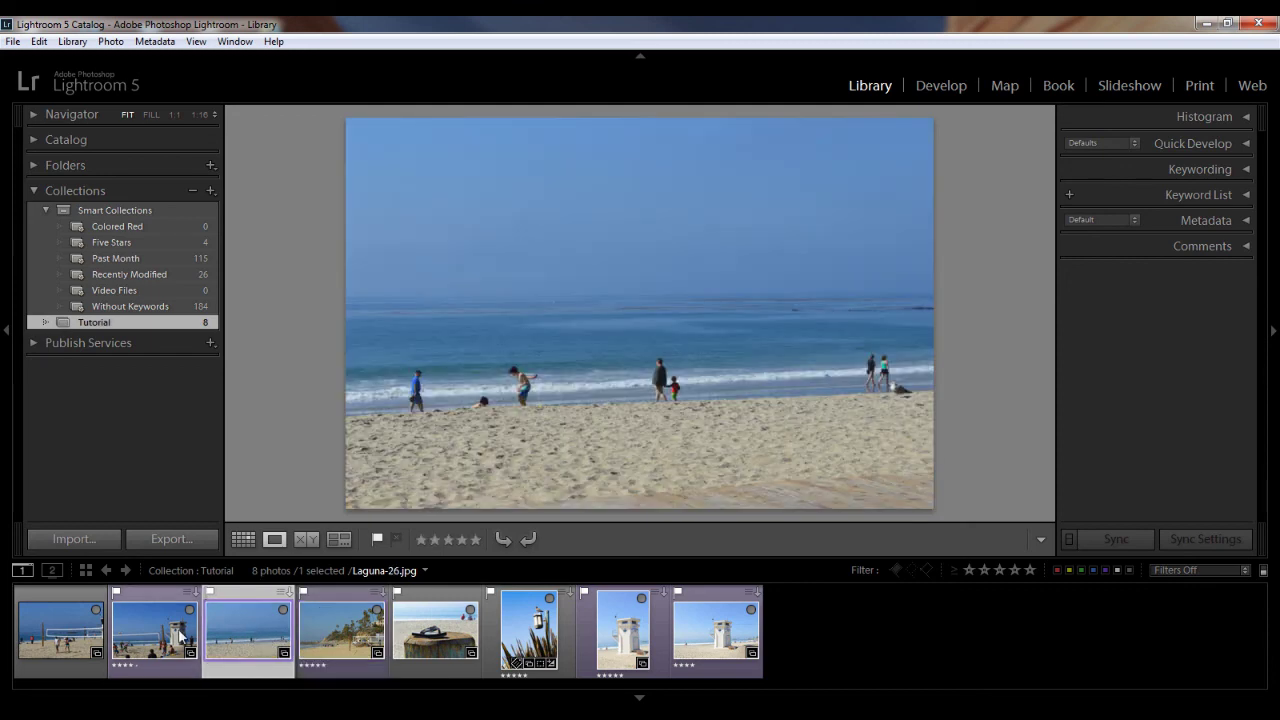
pyautogui.click(177, 638)
pyautogui.click(62, 634)
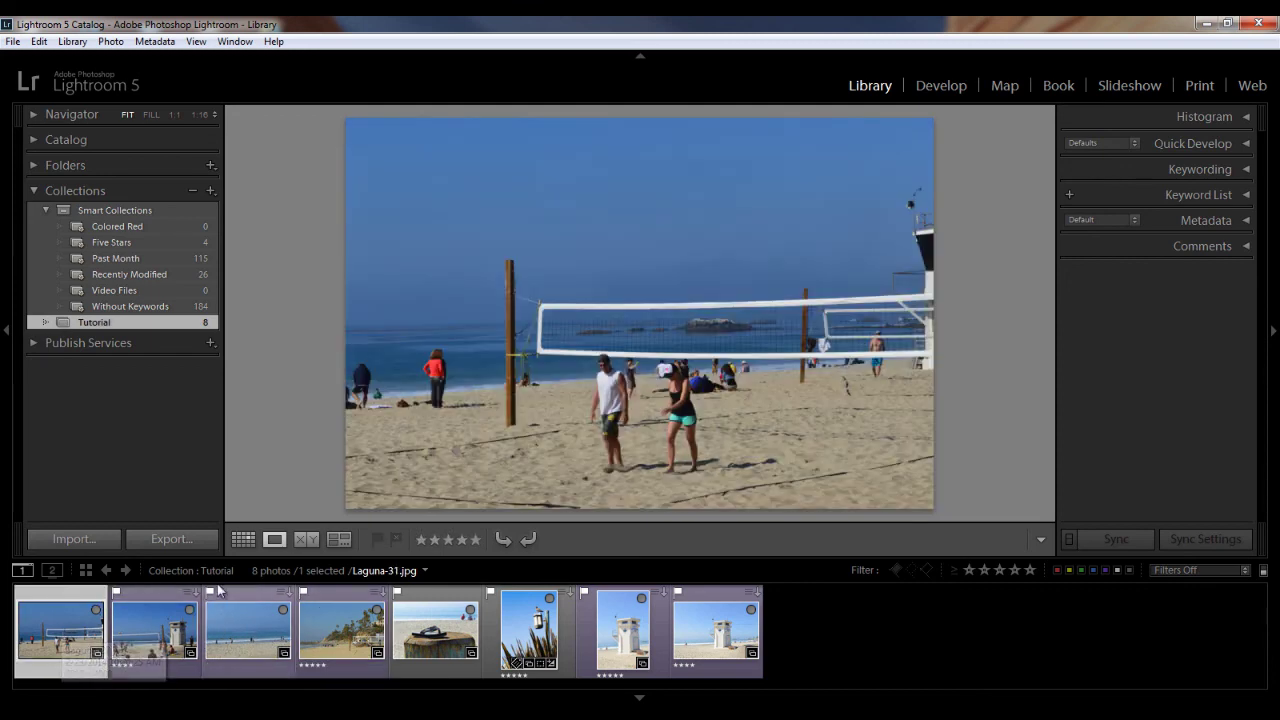
pyautogui.click(244, 540)
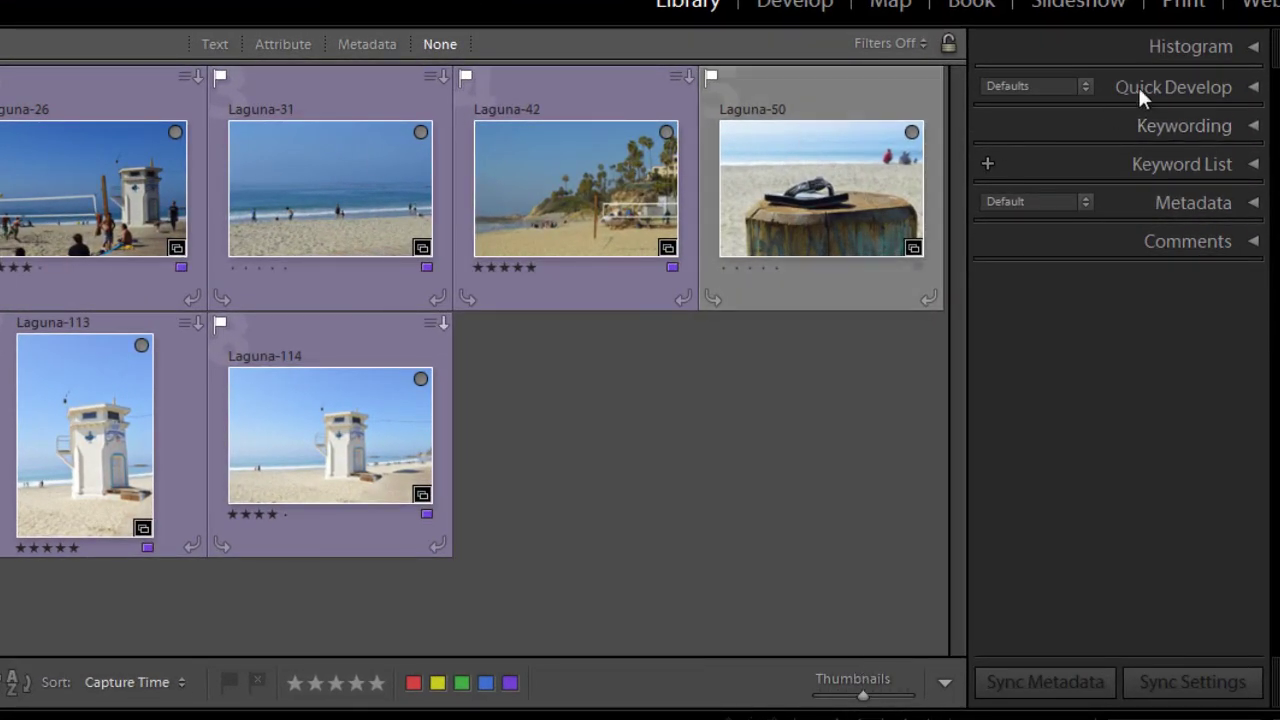
pyautogui.click(1252, 90)
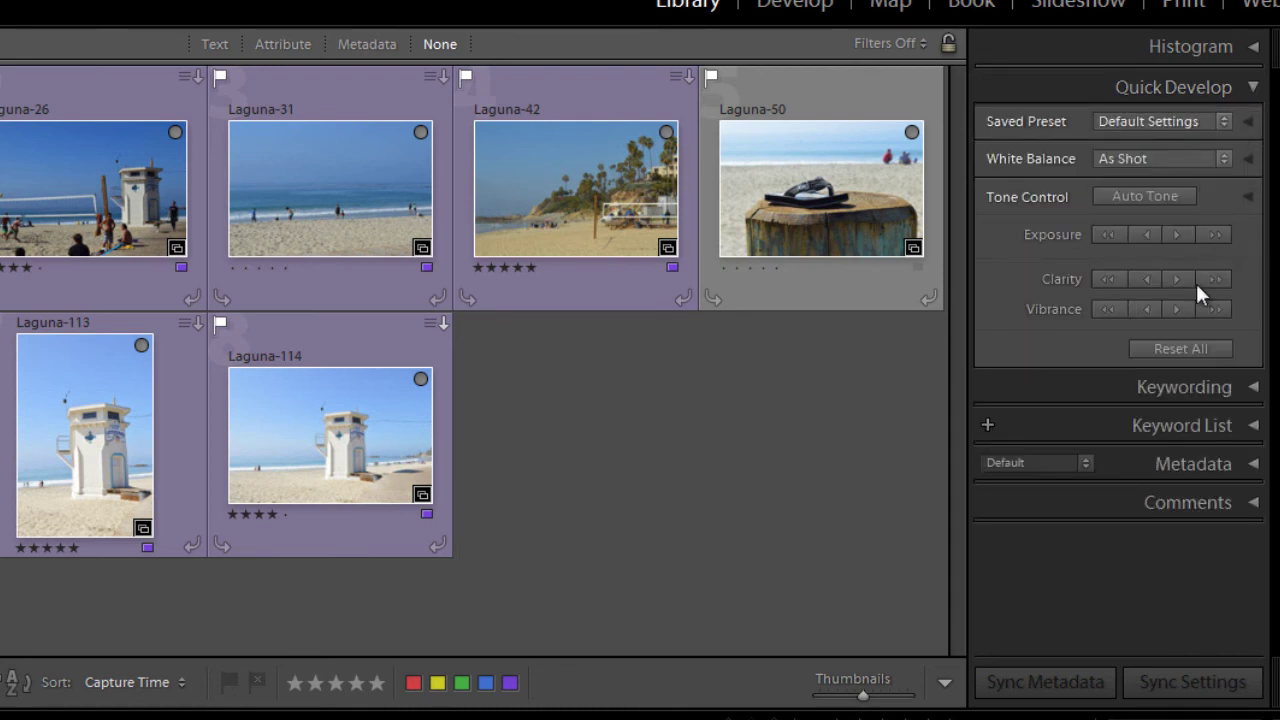
pyautogui.click(1235, 390)
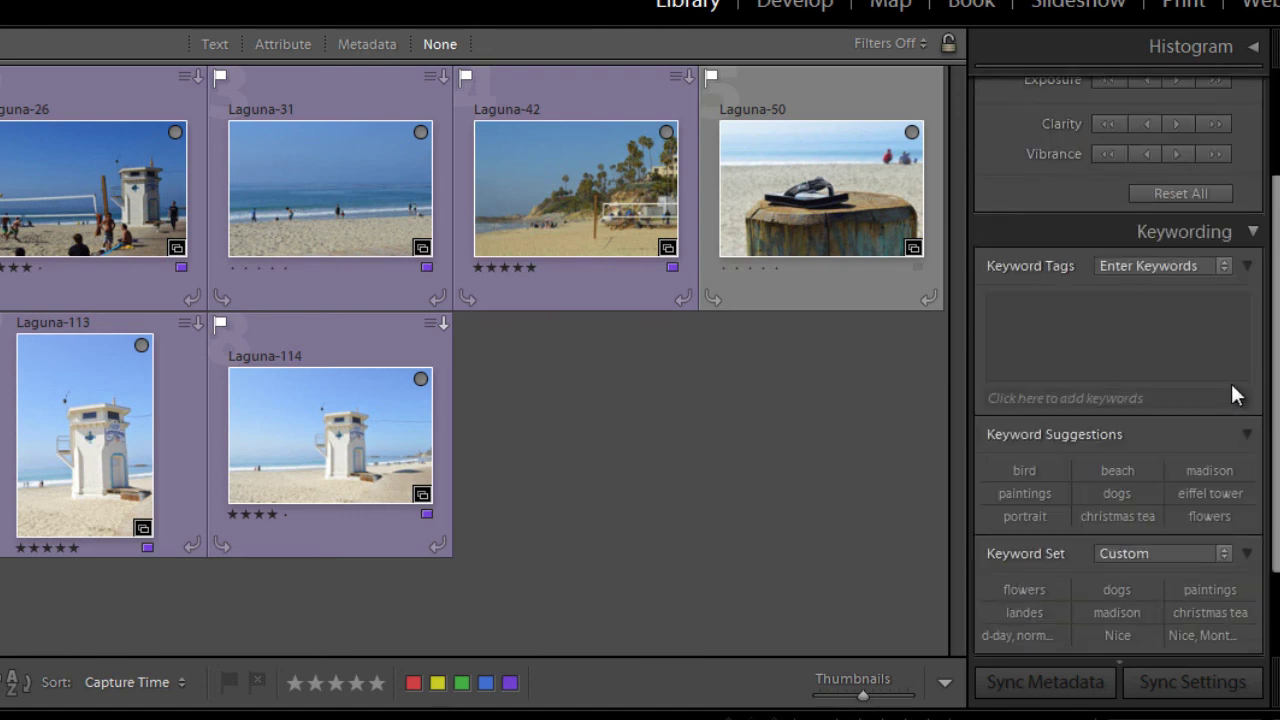
pyautogui.scroll(1, 1274, 380)
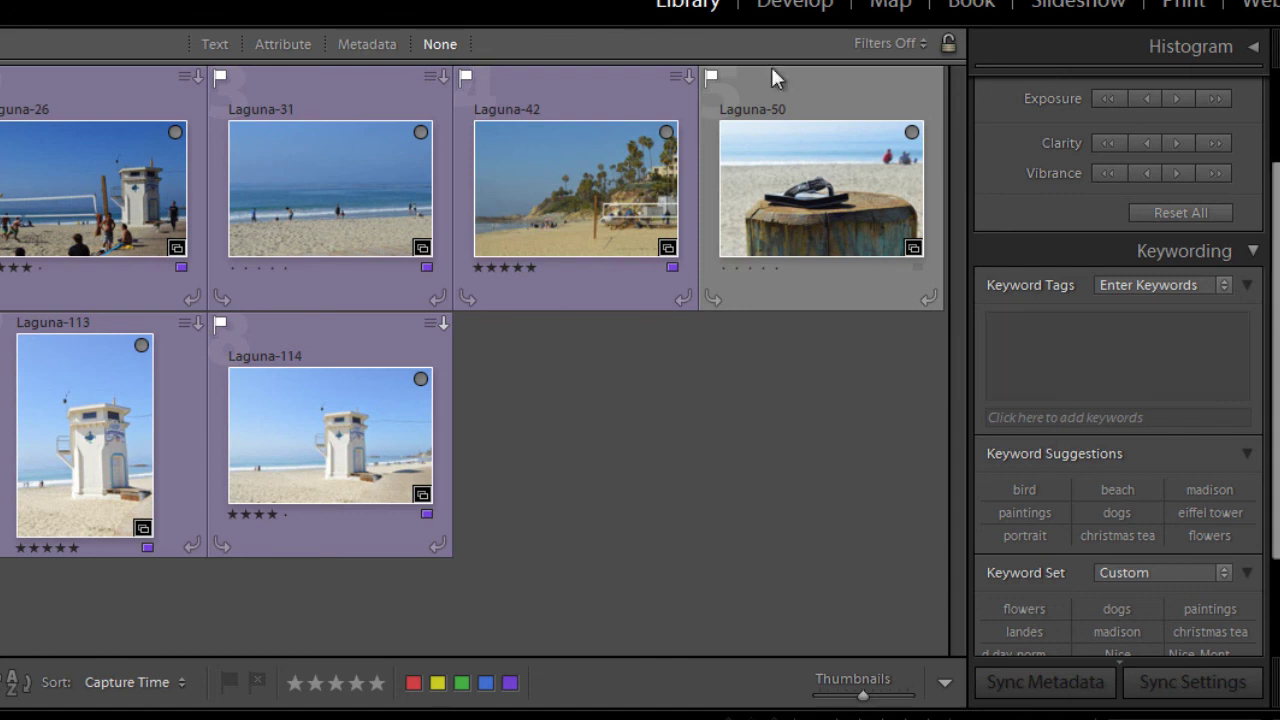
pyautogui.scroll(-2, 1120, 400)
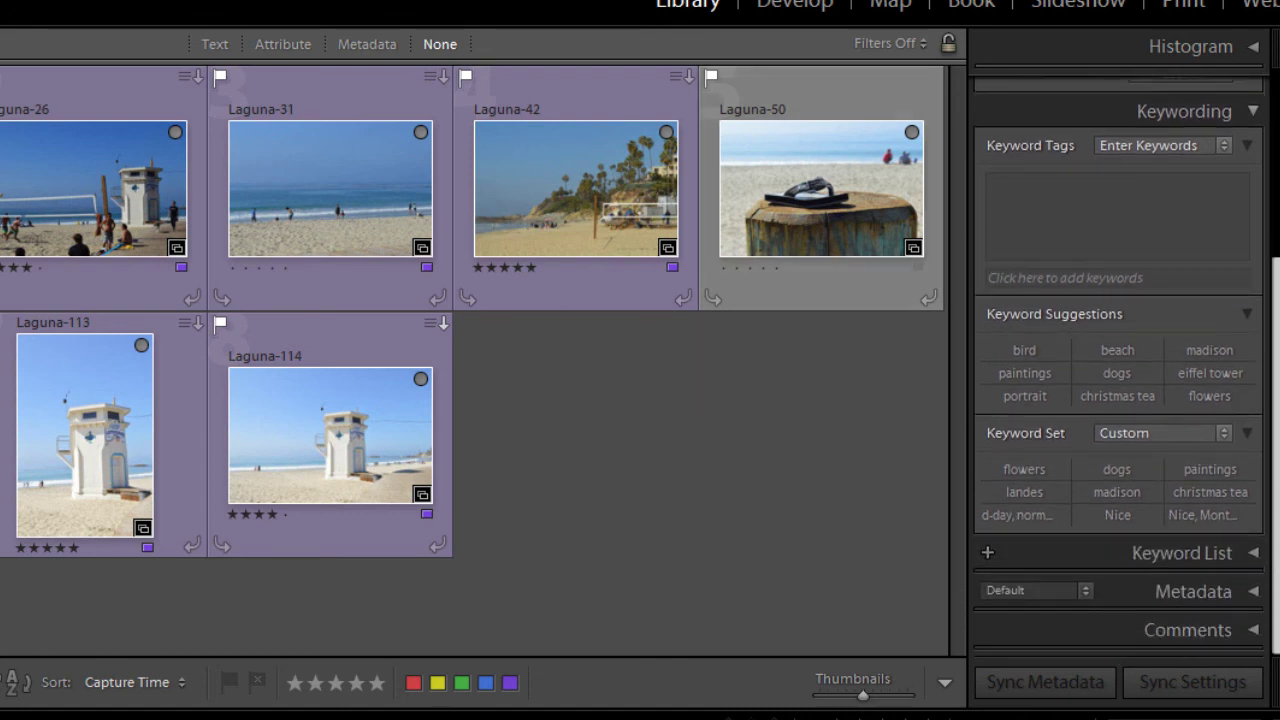
pyautogui.click(1218, 598)
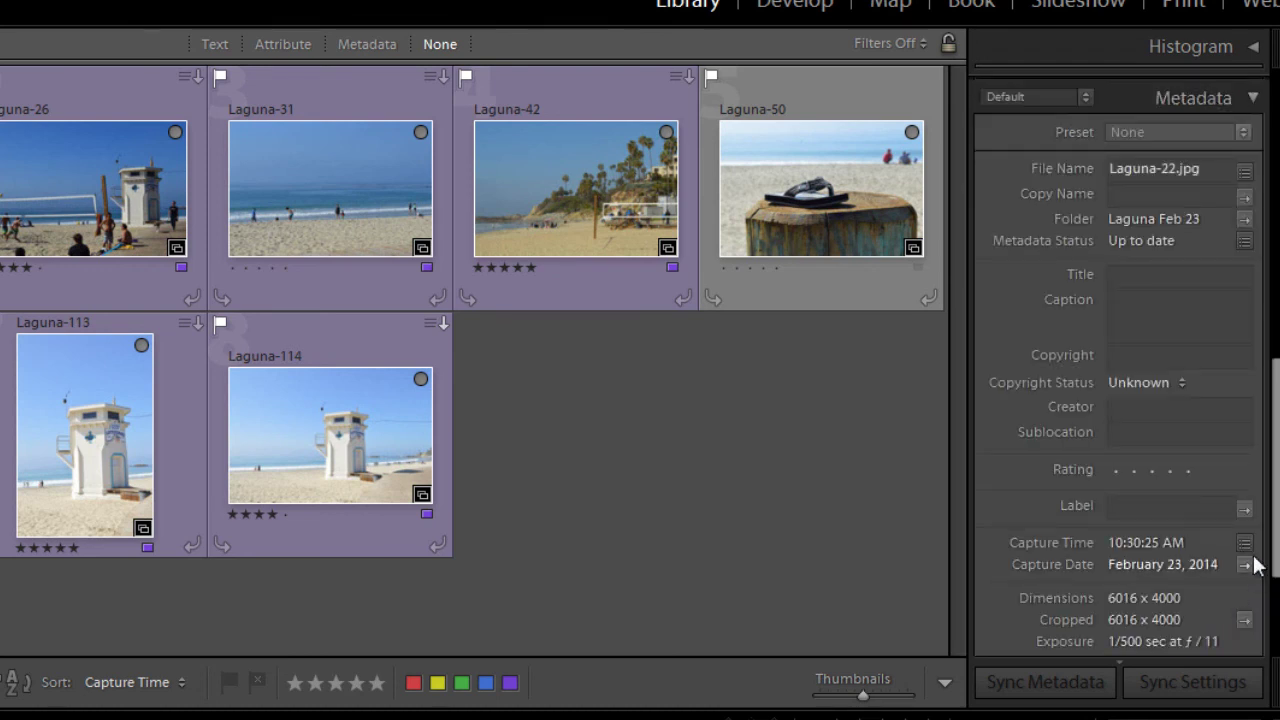
pyautogui.scroll(-1, 1268, 500)
pyautogui.scroll(5, 1120, 400)
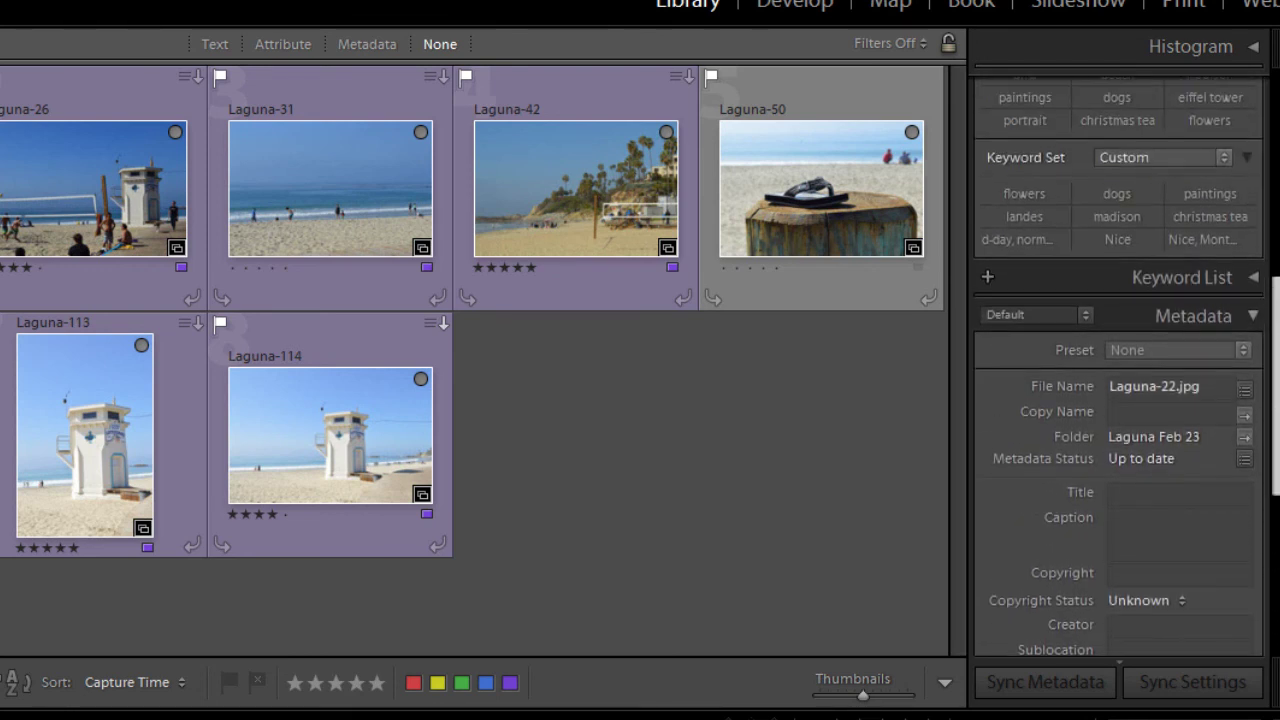
pyautogui.scroll(3, 1120, 400)
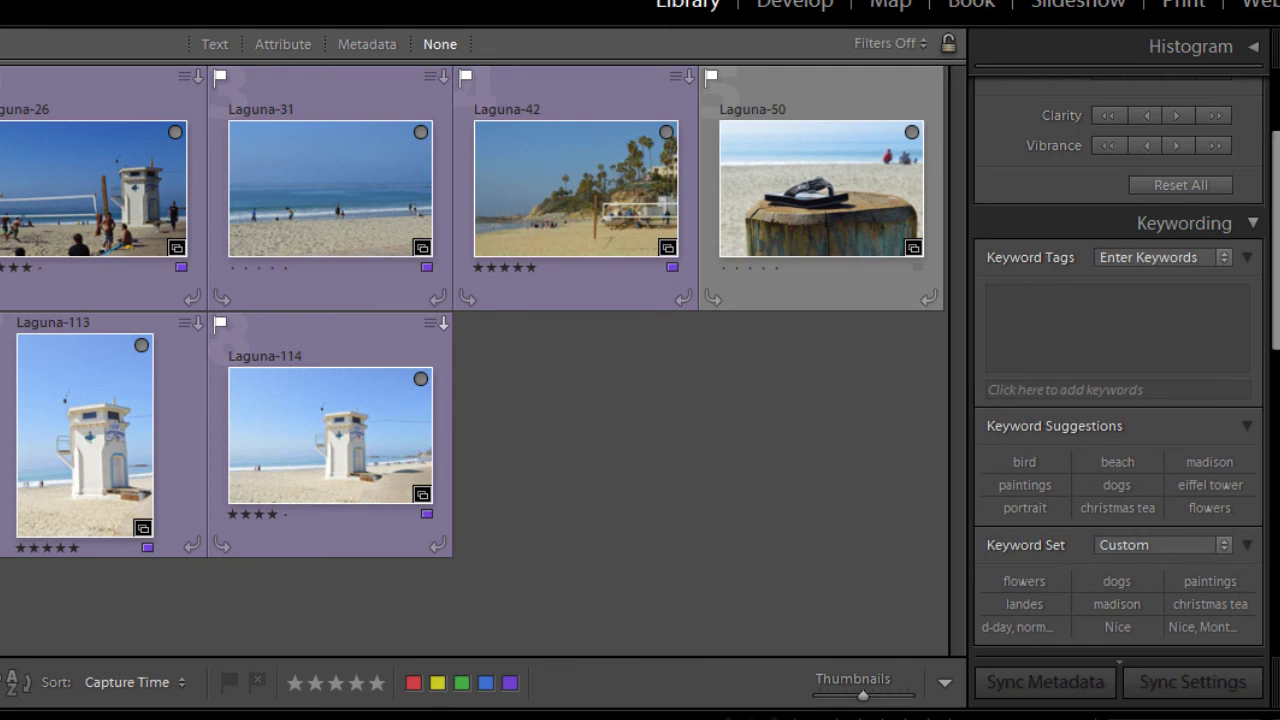
pyautogui.scroll(3, 1185, 178)
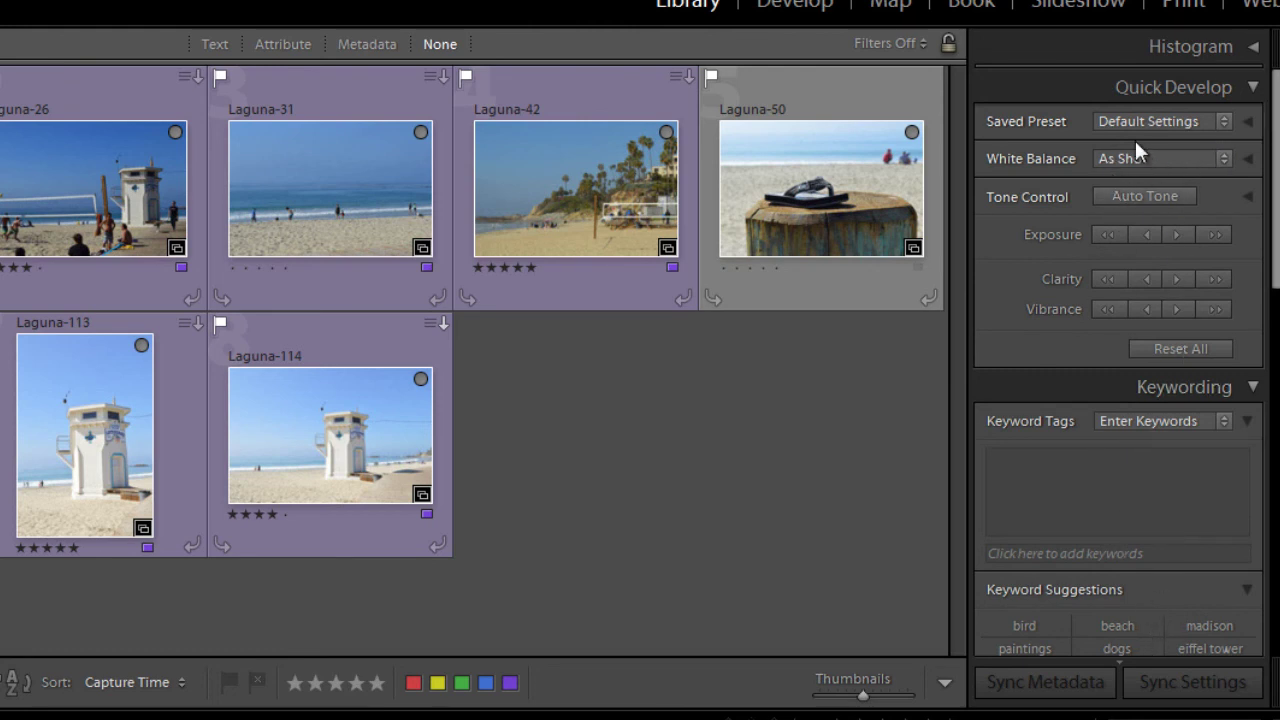
pyautogui.click(1253, 88)
pyautogui.click(1255, 126)
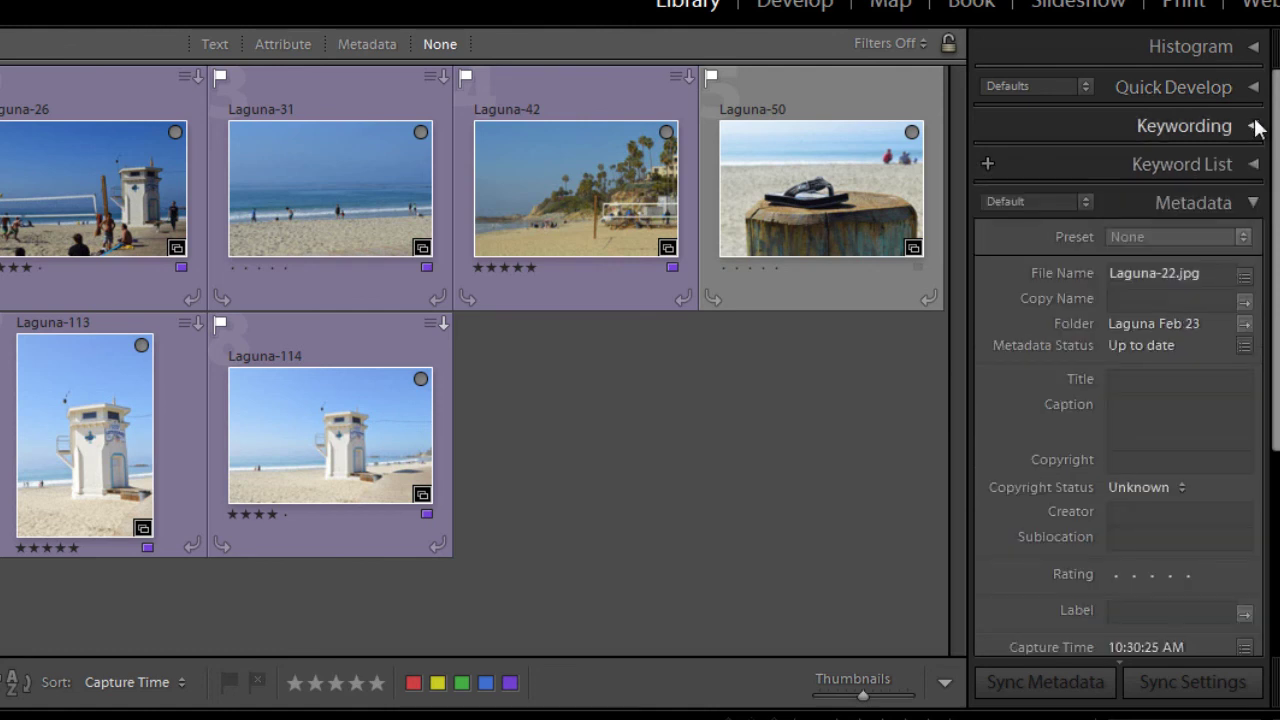
pyautogui.click(1252, 203)
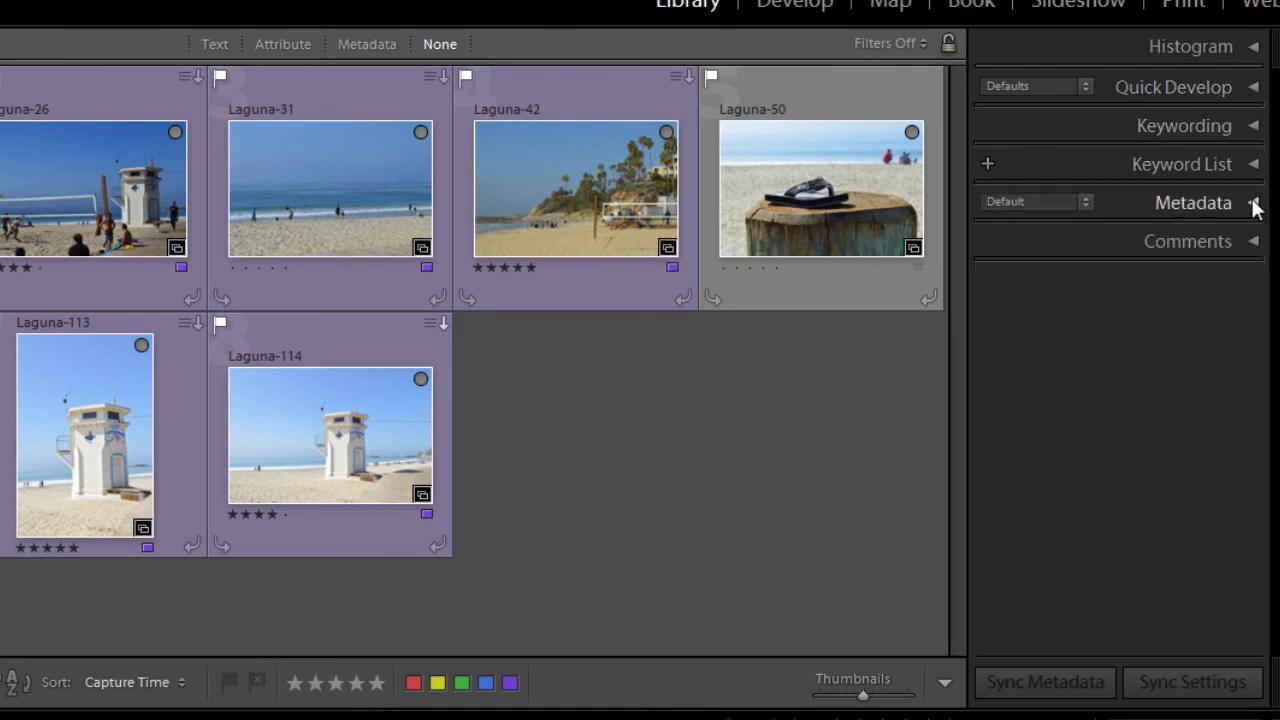
pyautogui.rightClick(1113, 400)
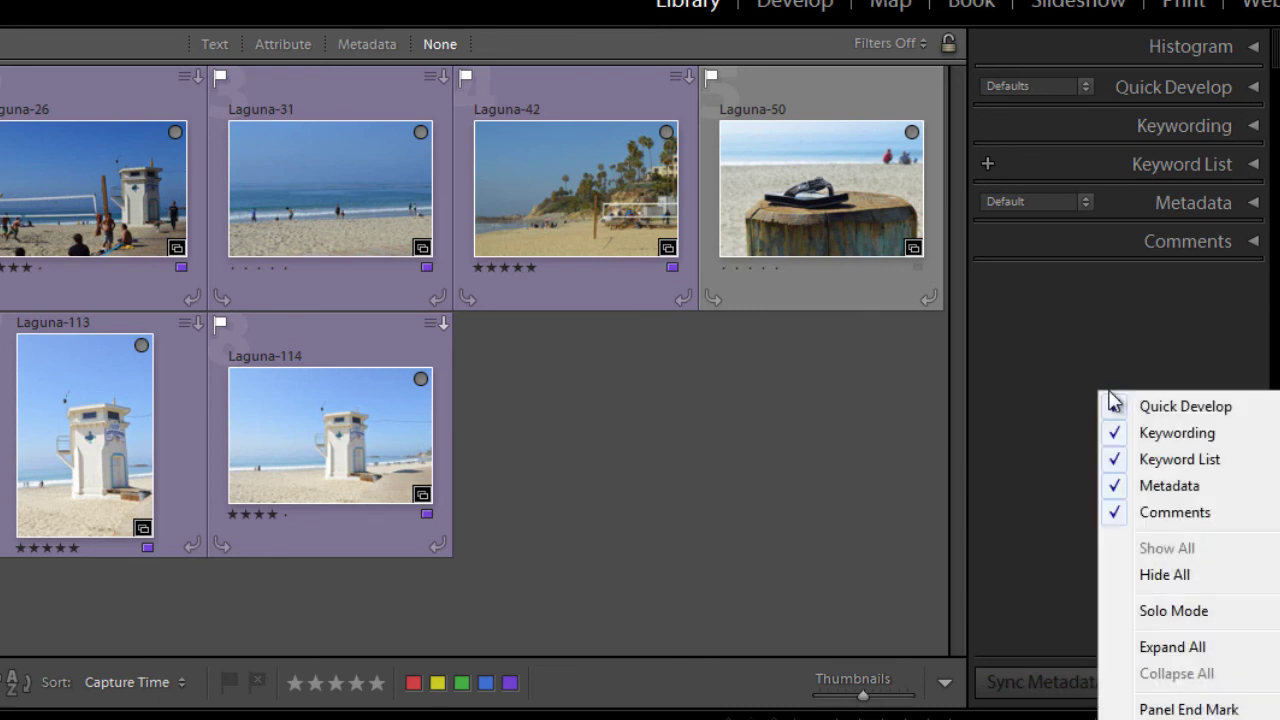
pyautogui.click(1162, 612)
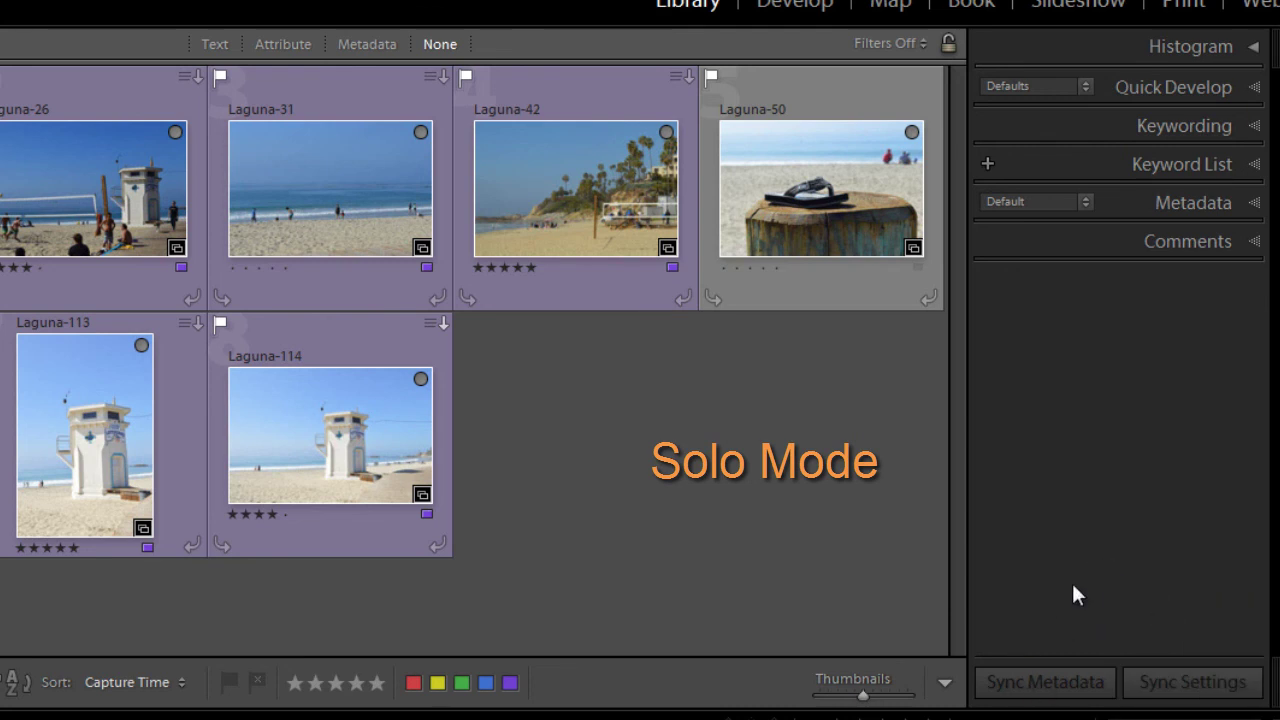
pyautogui.click(1255, 88)
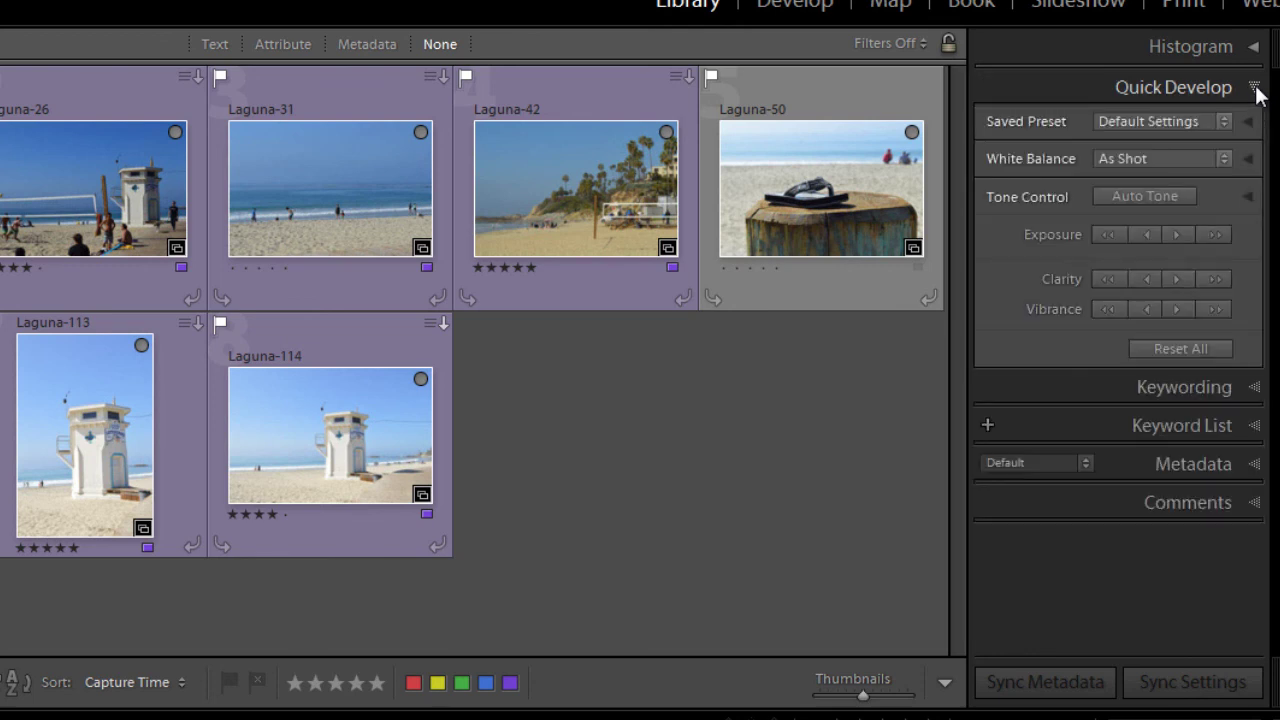
pyautogui.click(1255, 389)
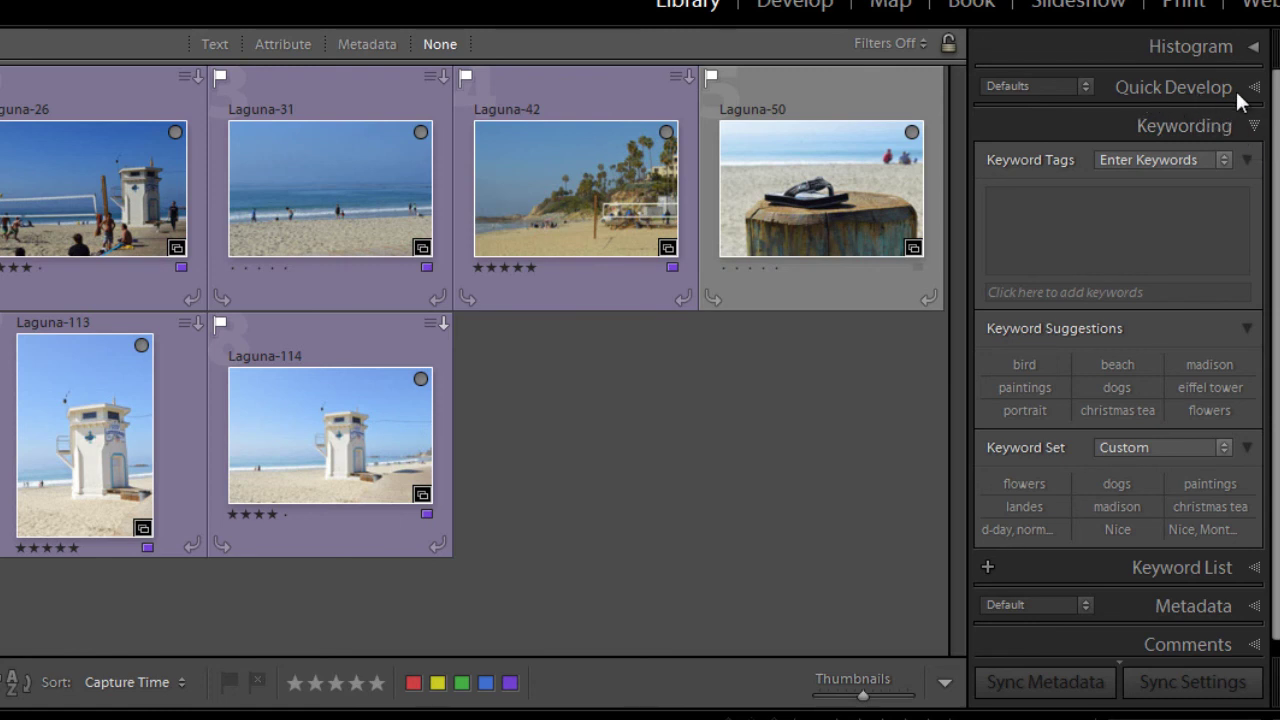
pyautogui.click(1255, 606)
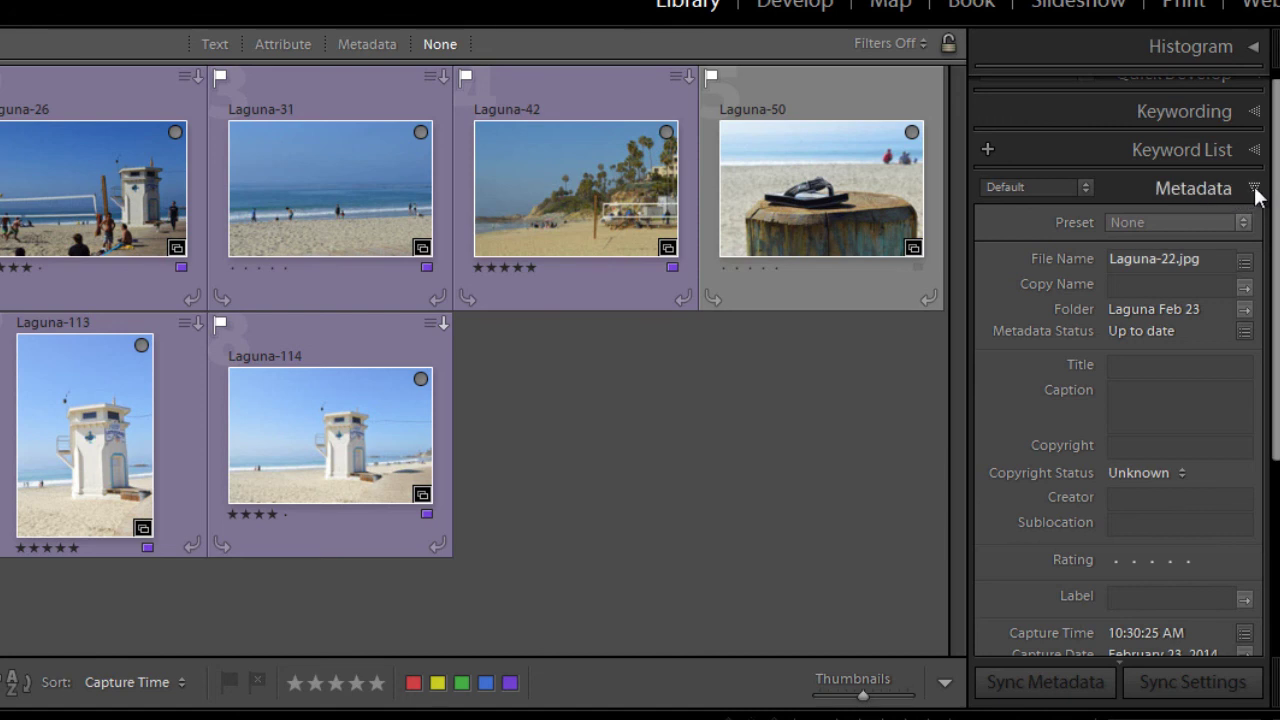
pyautogui.click(1255, 190)
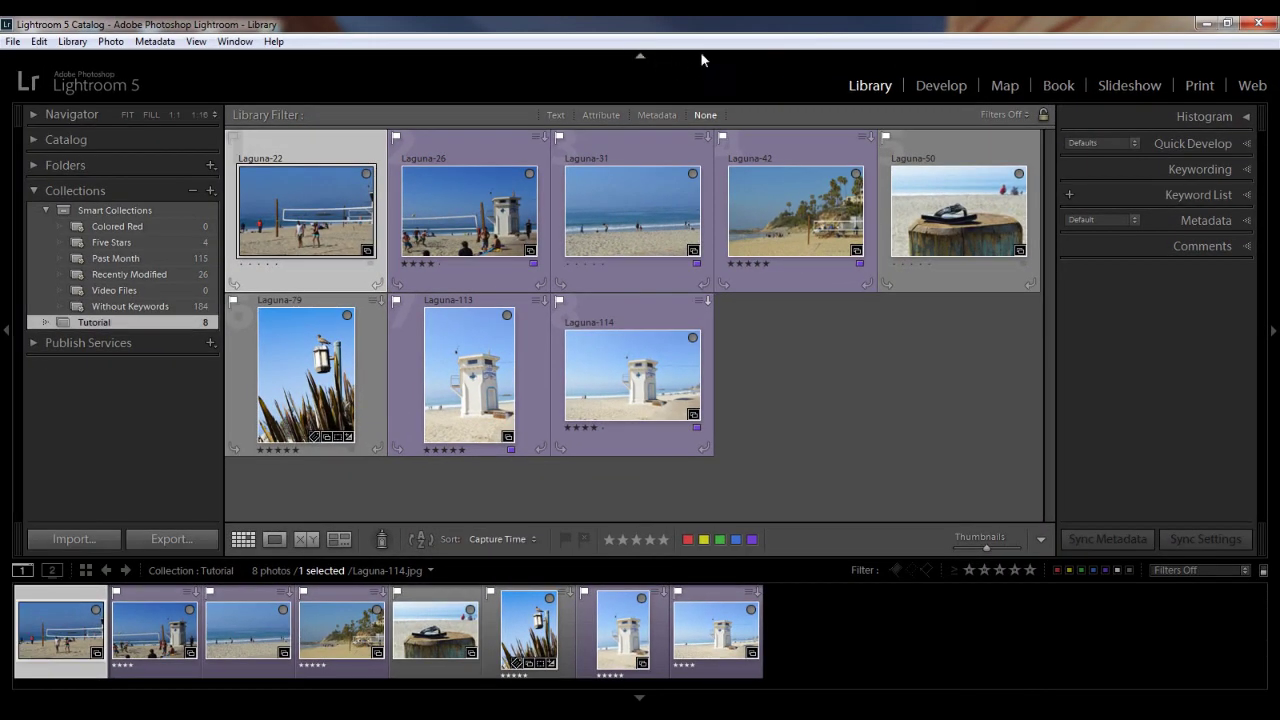
# Collapse and restore the top module panel, then the filmstrip
pyautogui.click(638, 56)
pyautogui.click(637, 55)
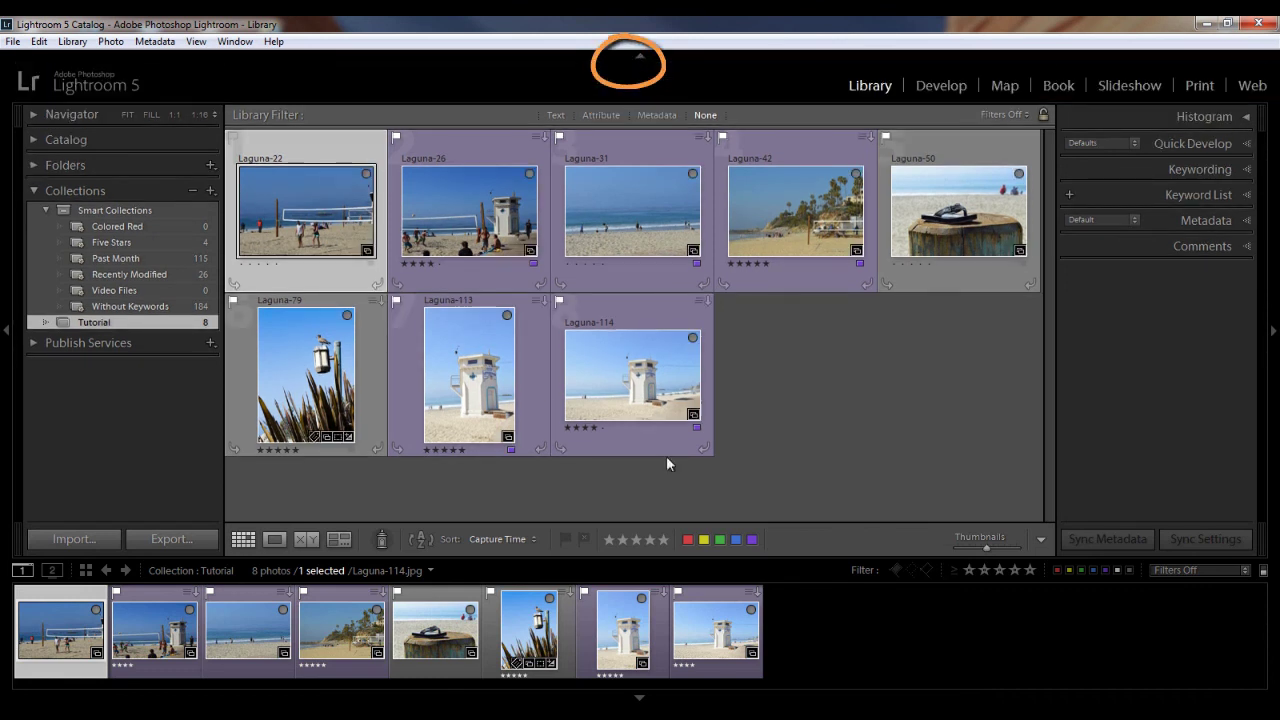
pyautogui.click(640, 699)
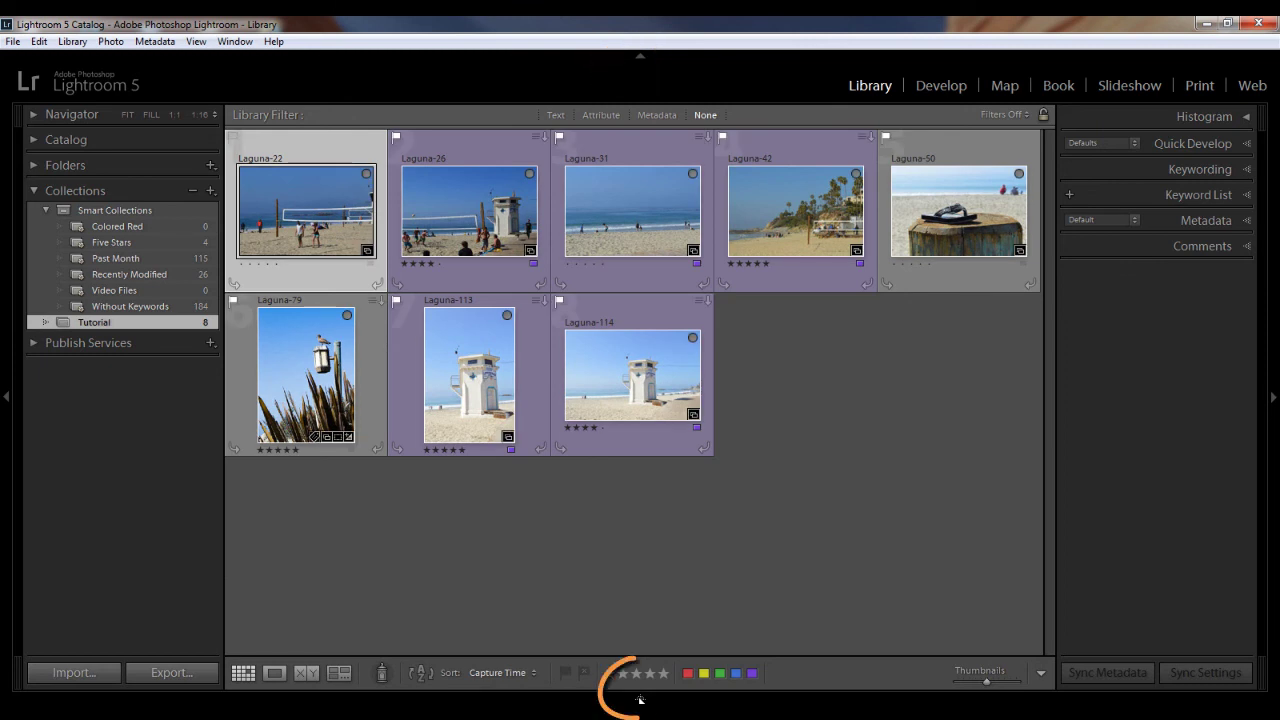
pyautogui.click(640, 699)
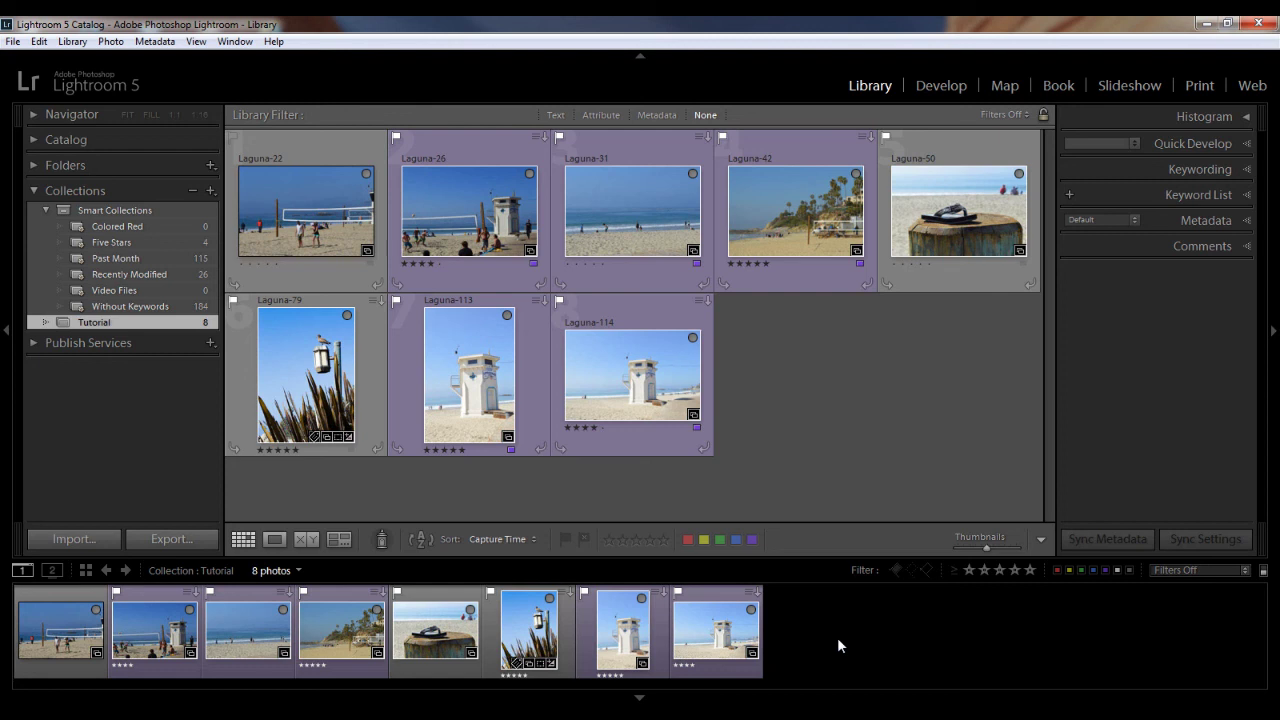
# Hide all panels with Shift+Tab, then set the right panel to Manual and collapse it
pyautogui.hotkey('shift', 'Tab')
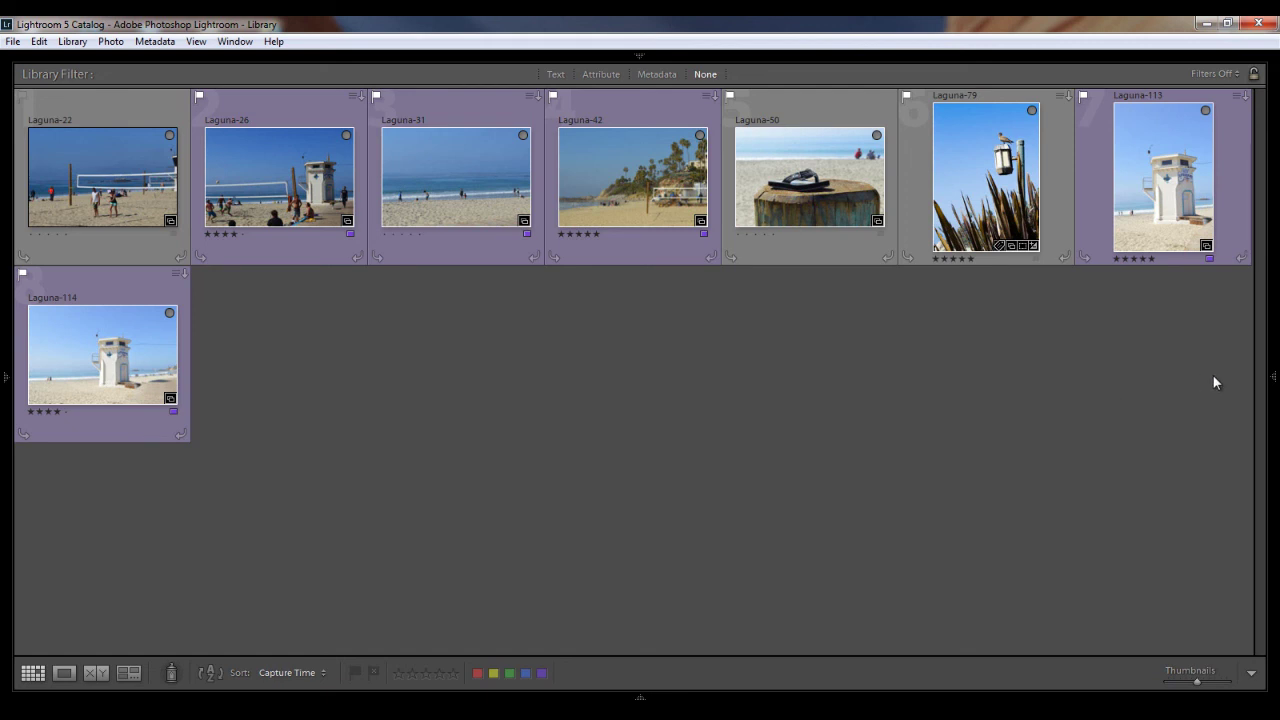
pyautogui.moveTo(1272, 374)
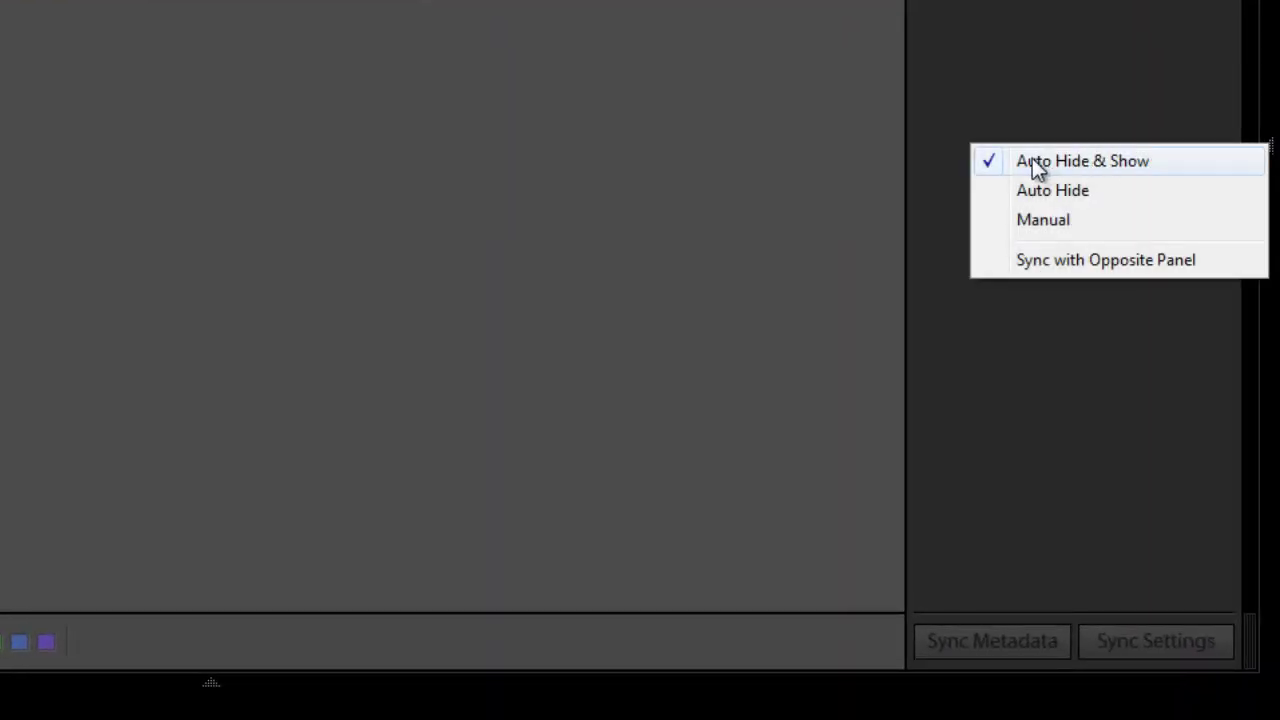
pyautogui.click(1060, 222)
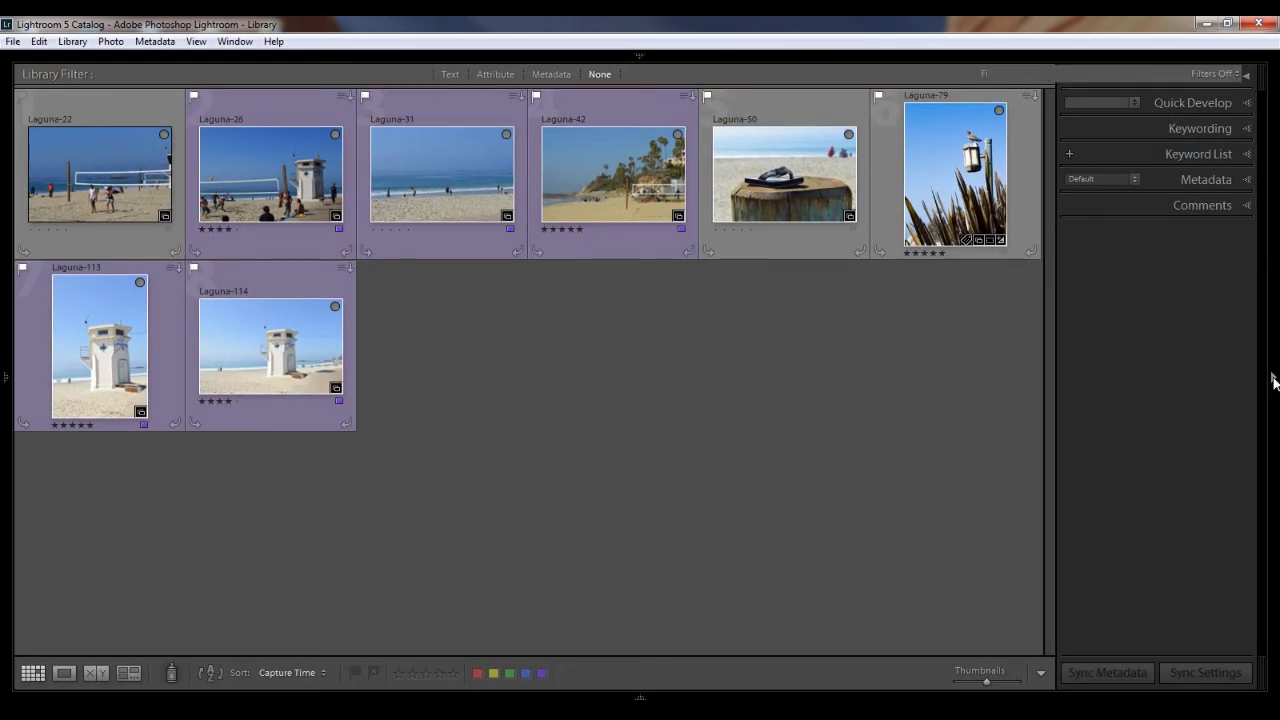
pyautogui.click(1274, 377)
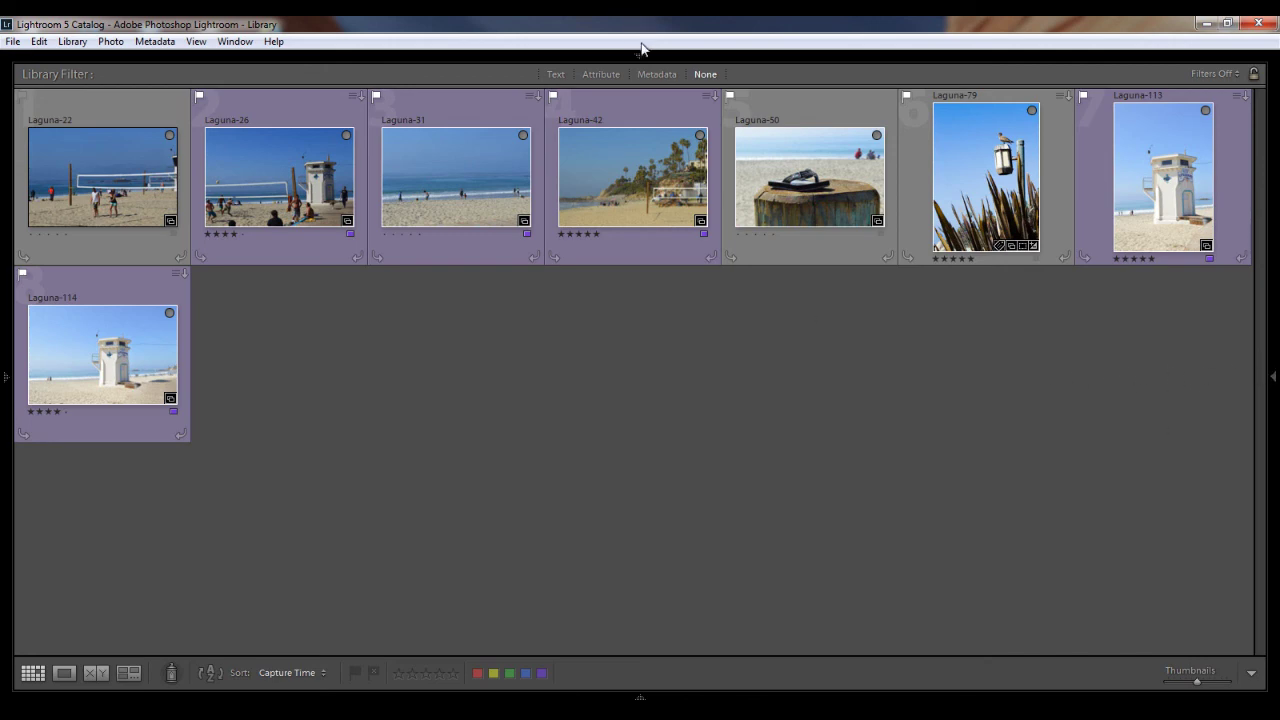
# Set the top module panel to open only manually and hide it
pyautogui.click(640, 52)
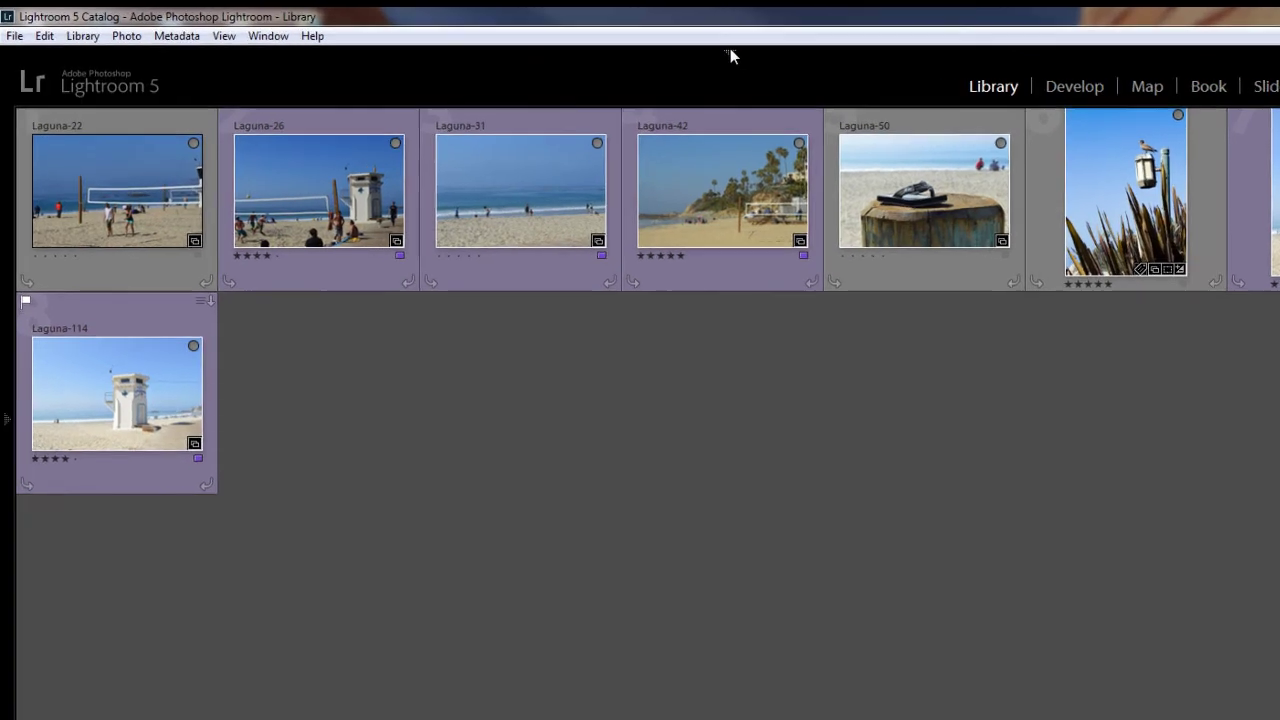
pyautogui.rightClick(728, 52)
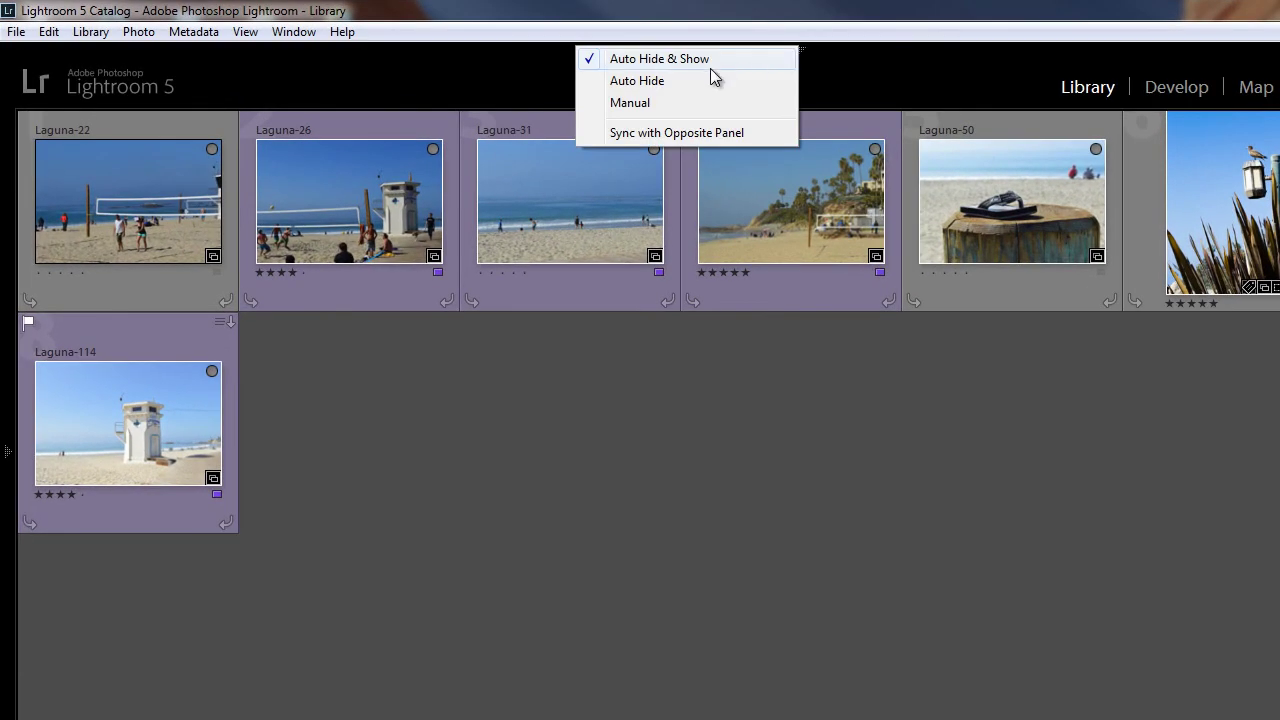
pyautogui.click(603, 104)
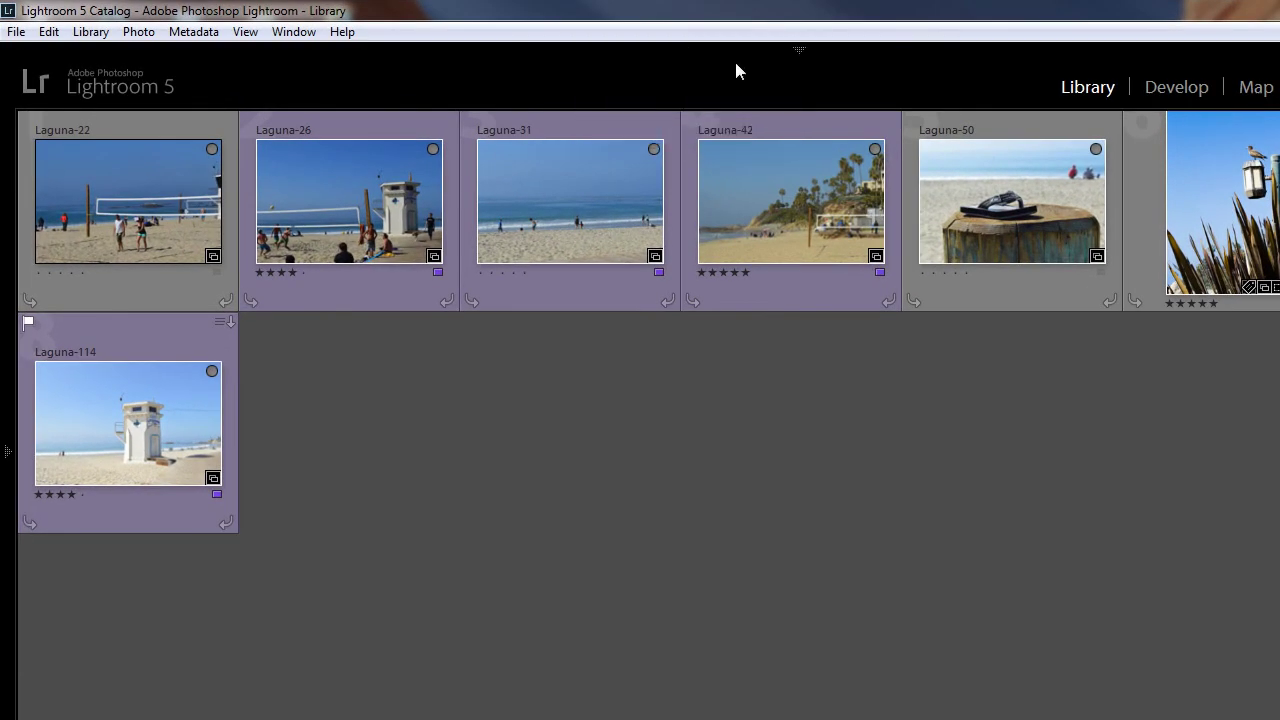
pyautogui.press('\\')
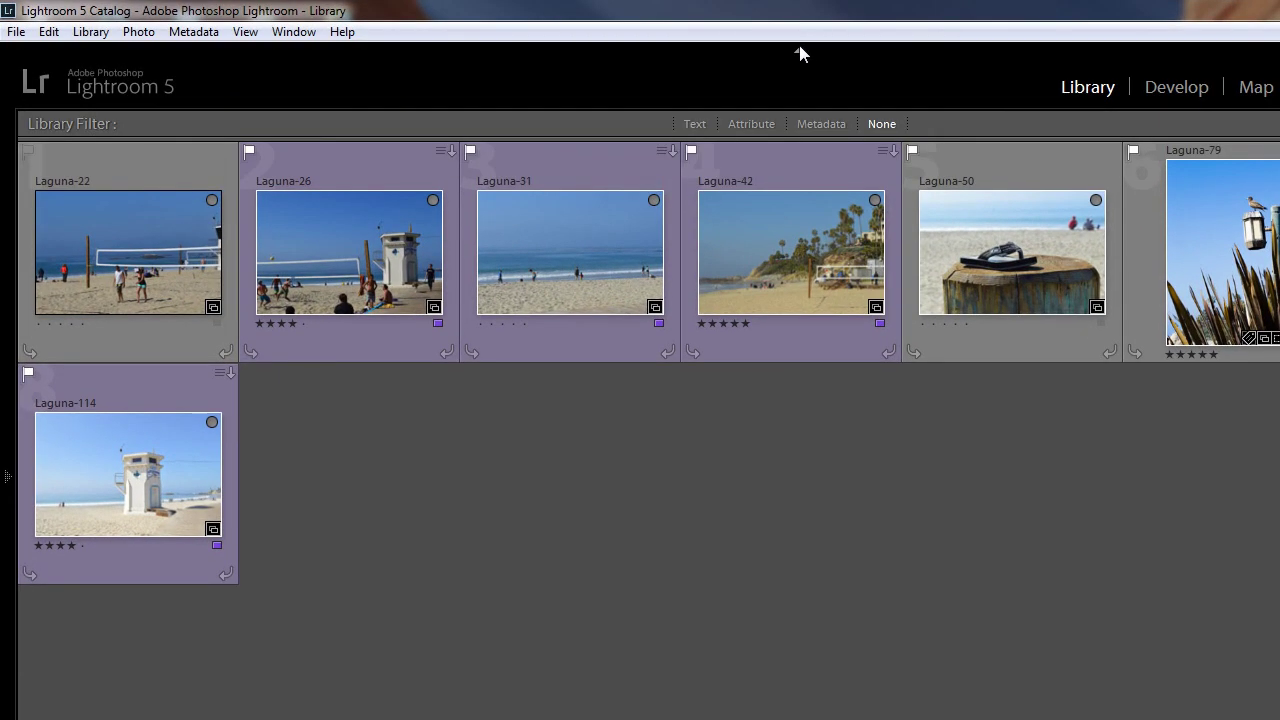
pyautogui.click(800, 48)
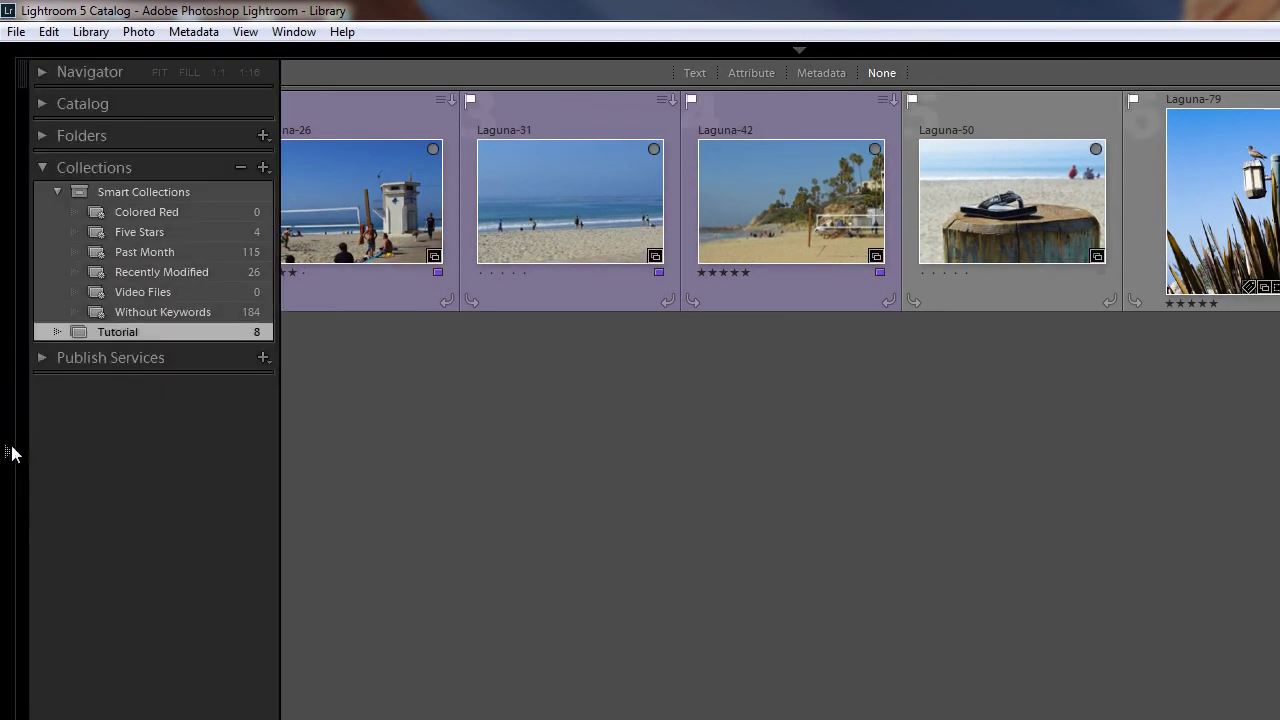
# Set the left panel and filmstrip to Manual and collapse both
pyautogui.rightClick(12, 456)
pyautogui.click(46, 505)
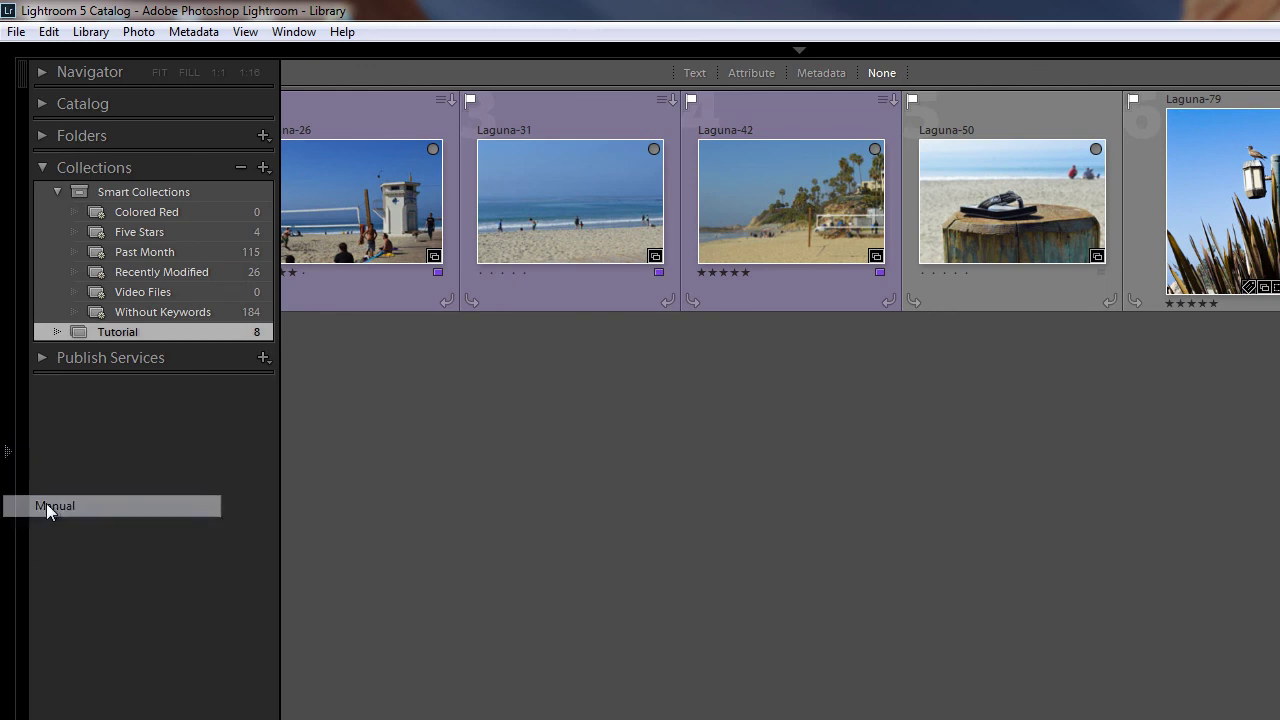
pyautogui.click(12, 456)
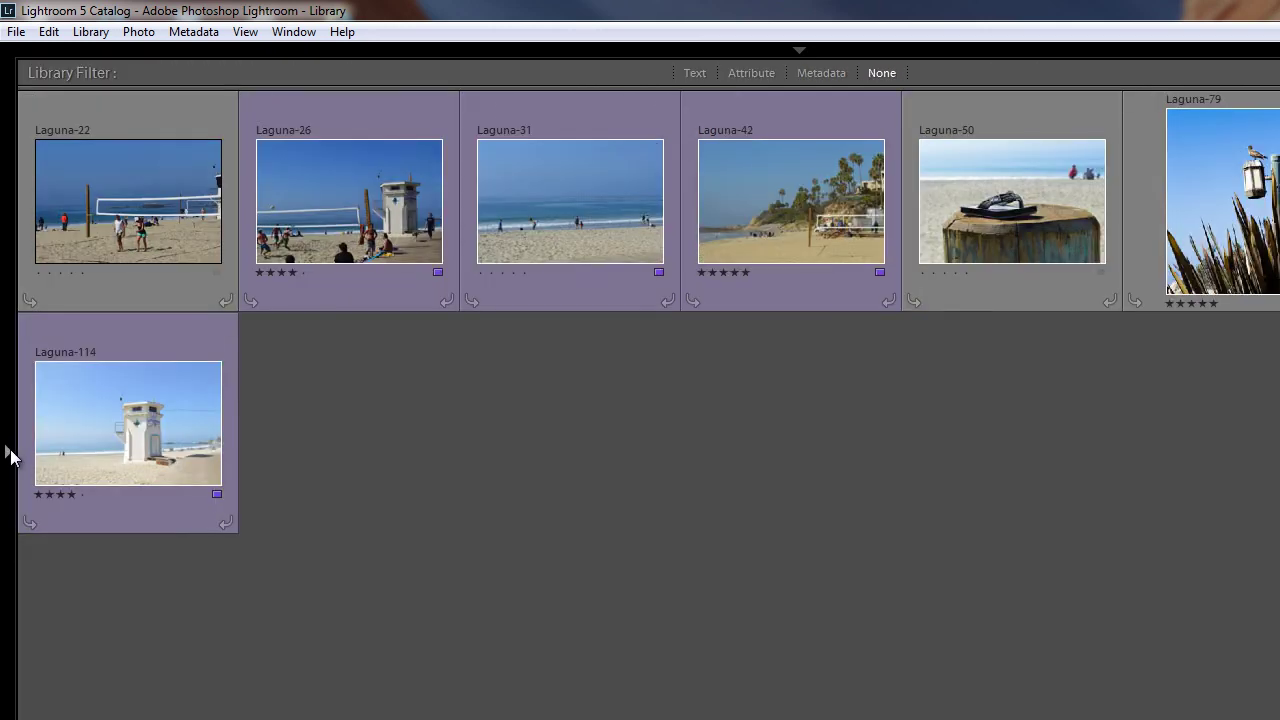
pyautogui.moveTo(801, 719)
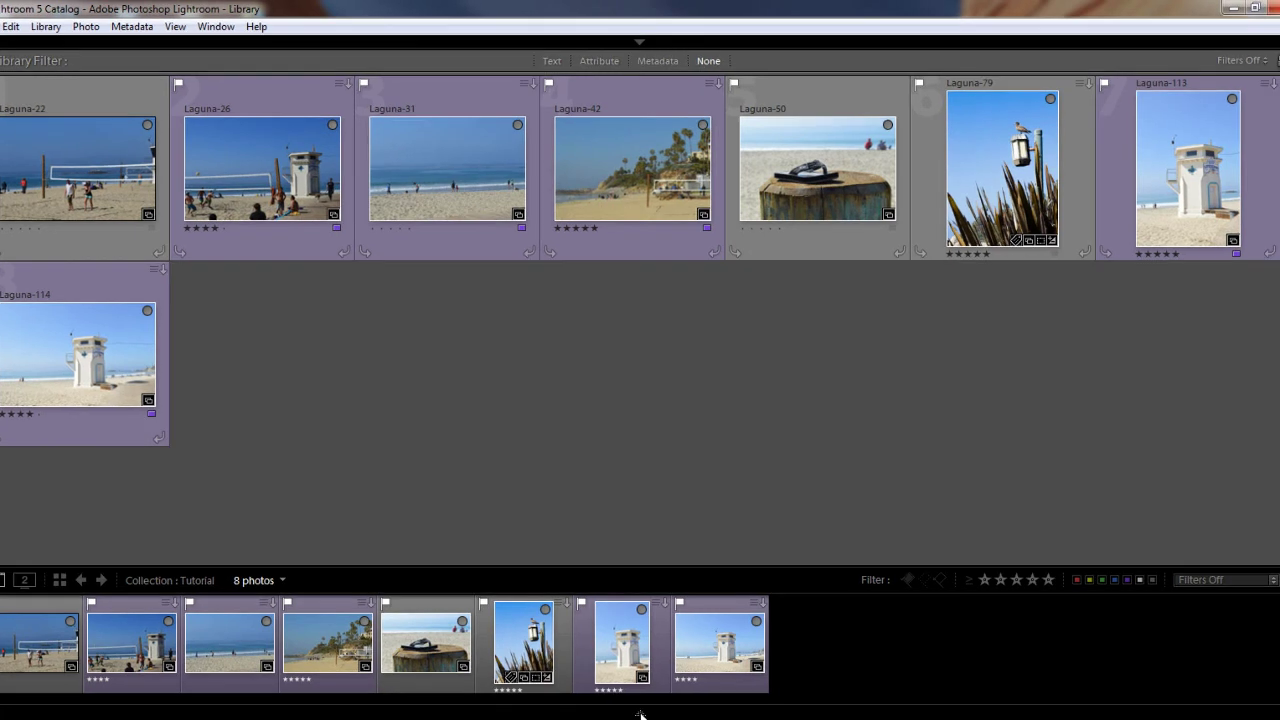
pyautogui.rightClick(640, 714)
pyautogui.click(514, 676)
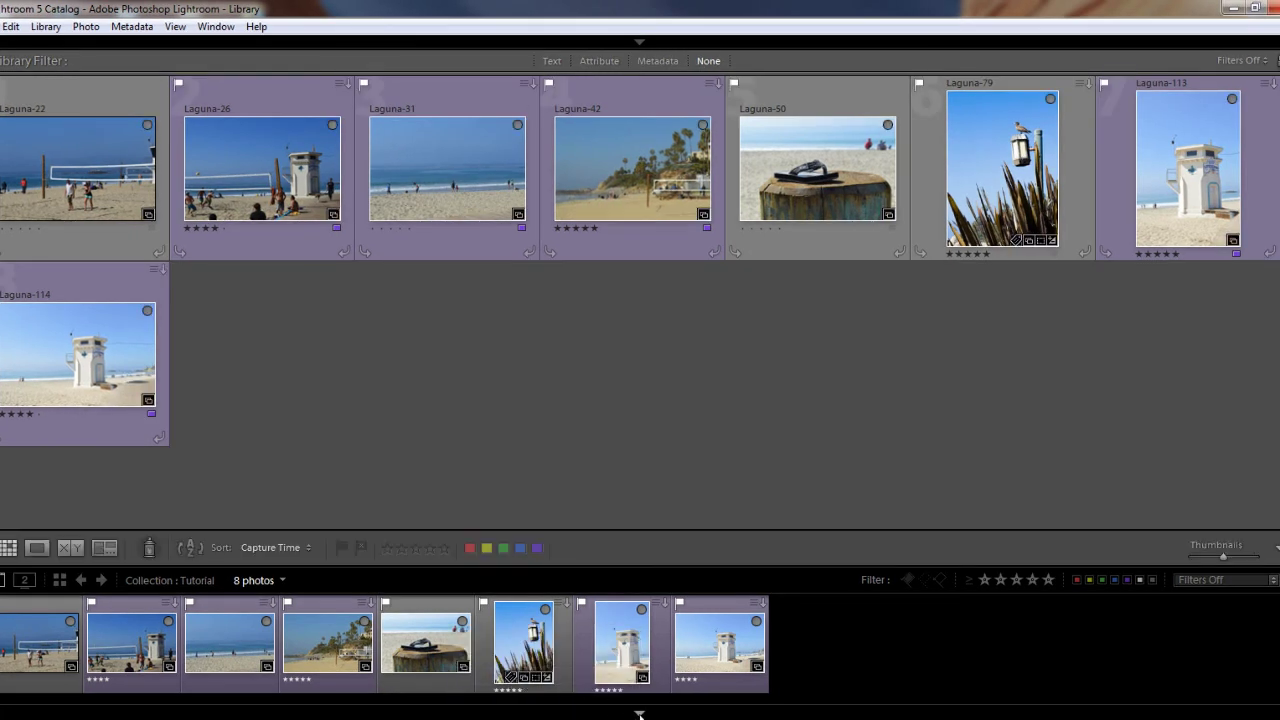
pyautogui.click(640, 714)
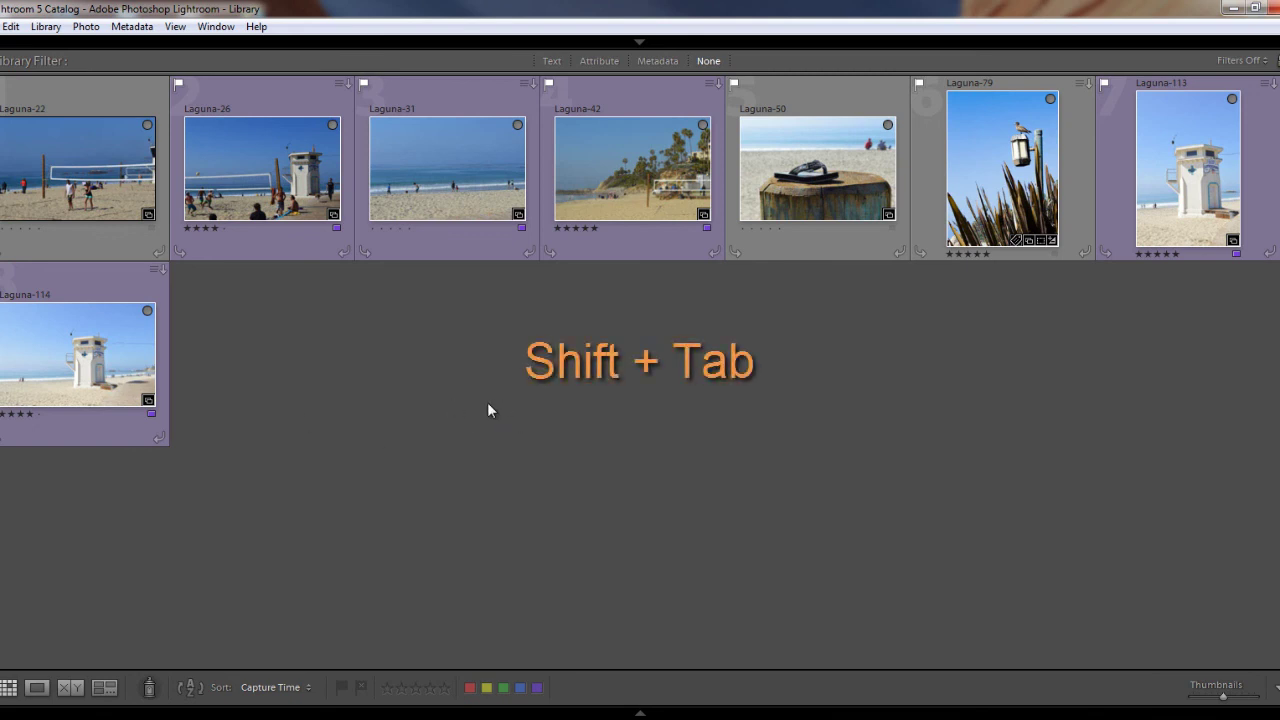
# Restore every hidden panel at once with Shift+Tab
pyautogui.hotkey('shift', 'Tab')
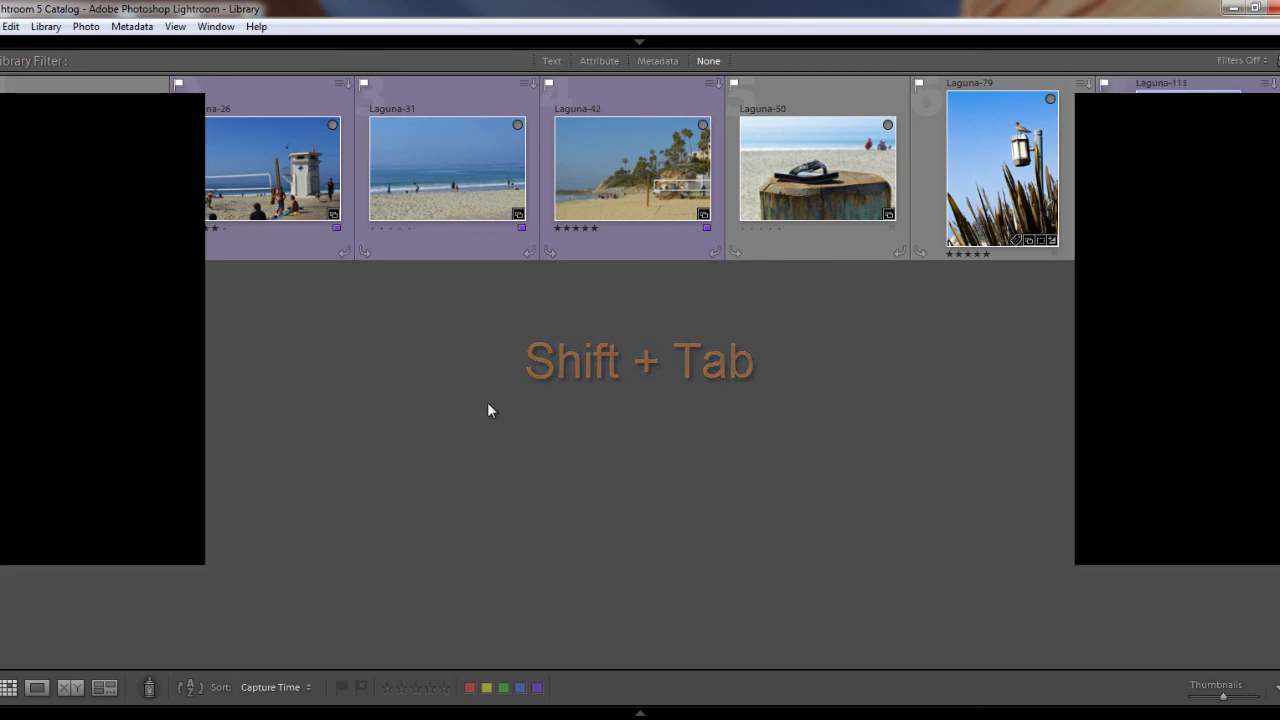